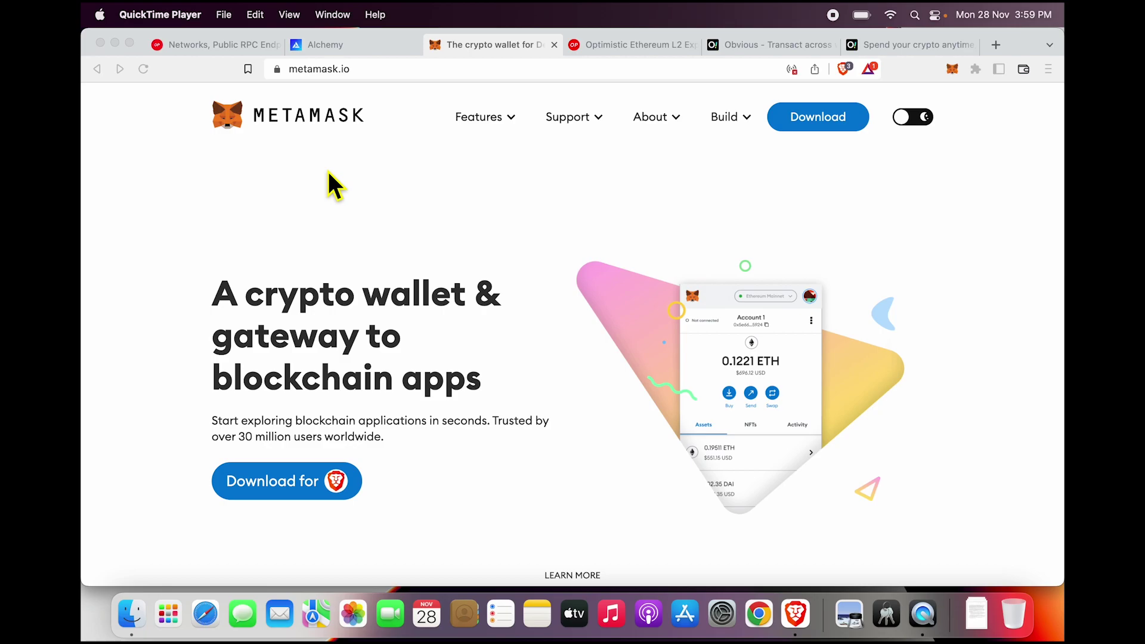
Step: Bring Brave forward and open the MetaMask wallet on the Private Account
click(959, 72)
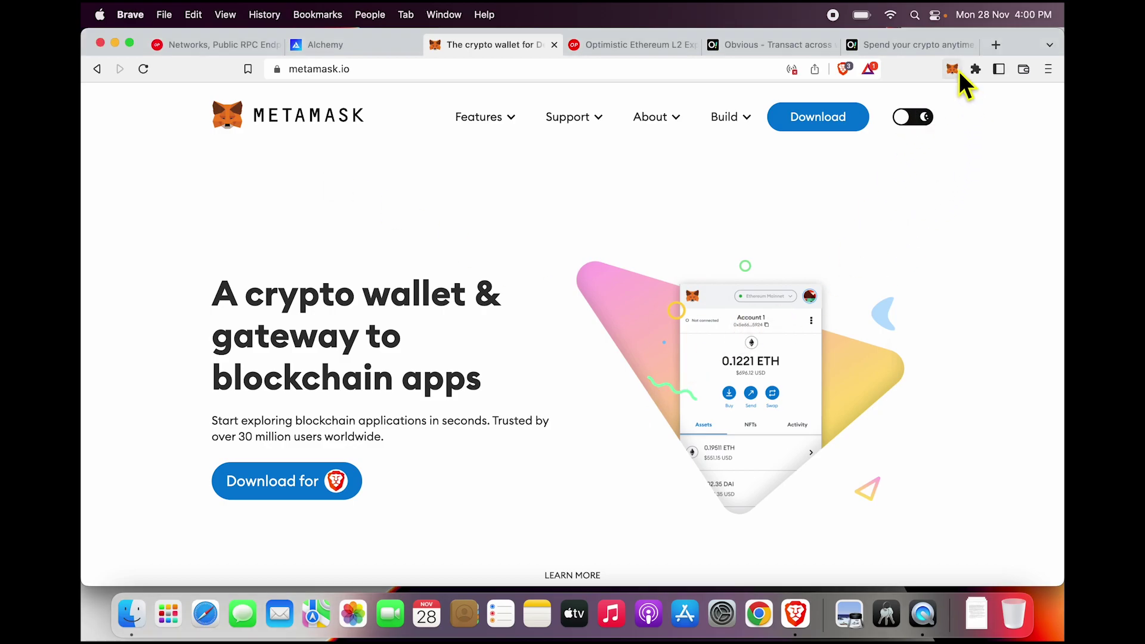
click(959, 70)
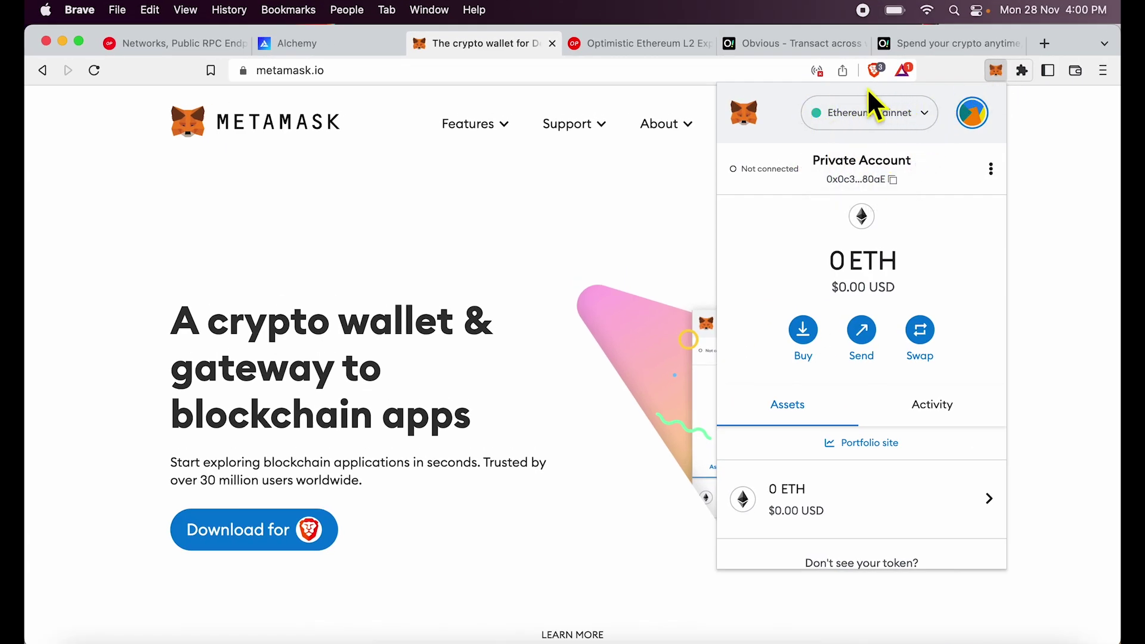
Step: From the networks list, start adding a network manually in MetaMask settings
click(906, 111)
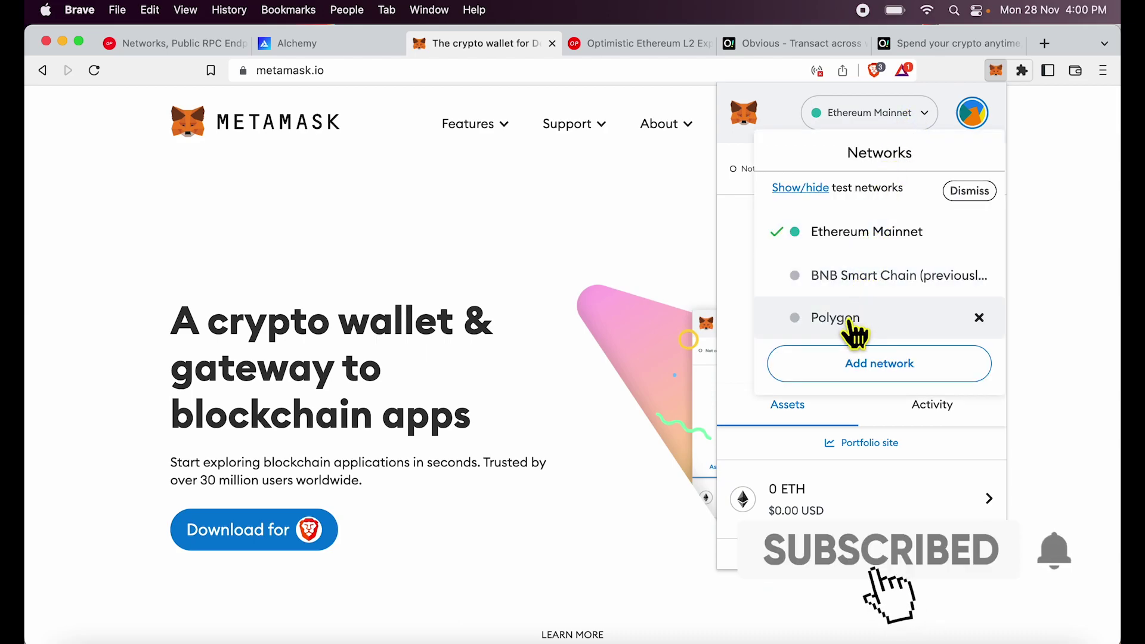
click(906, 367)
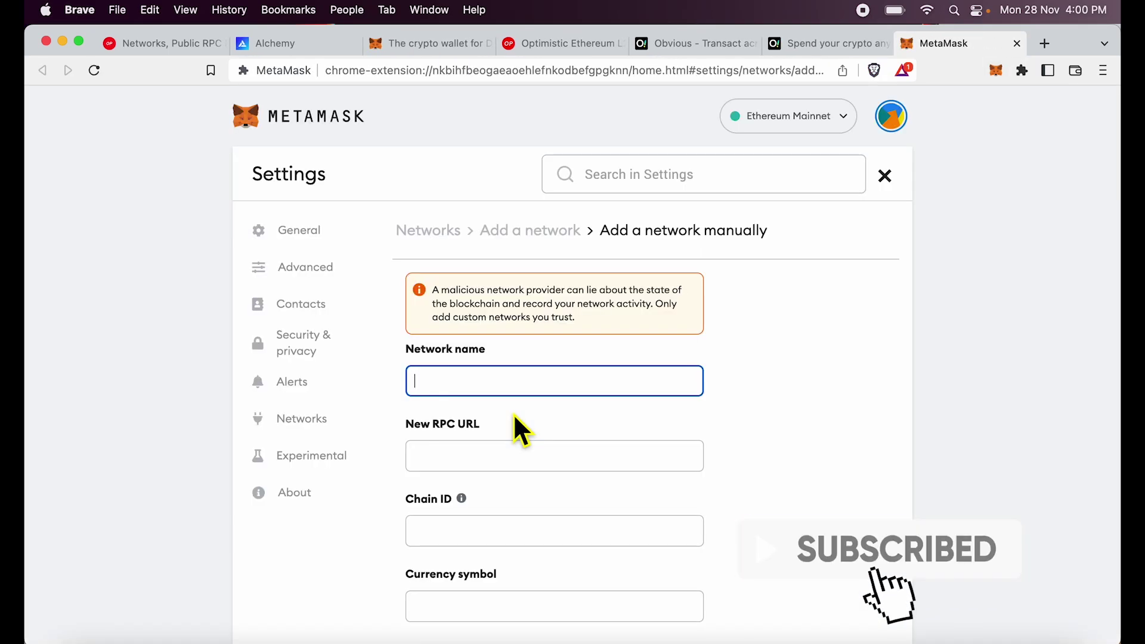
scroll(514, 415, down, 1)
scroll(514, 416, down, 4)
scroll(514, 416, up, 4)
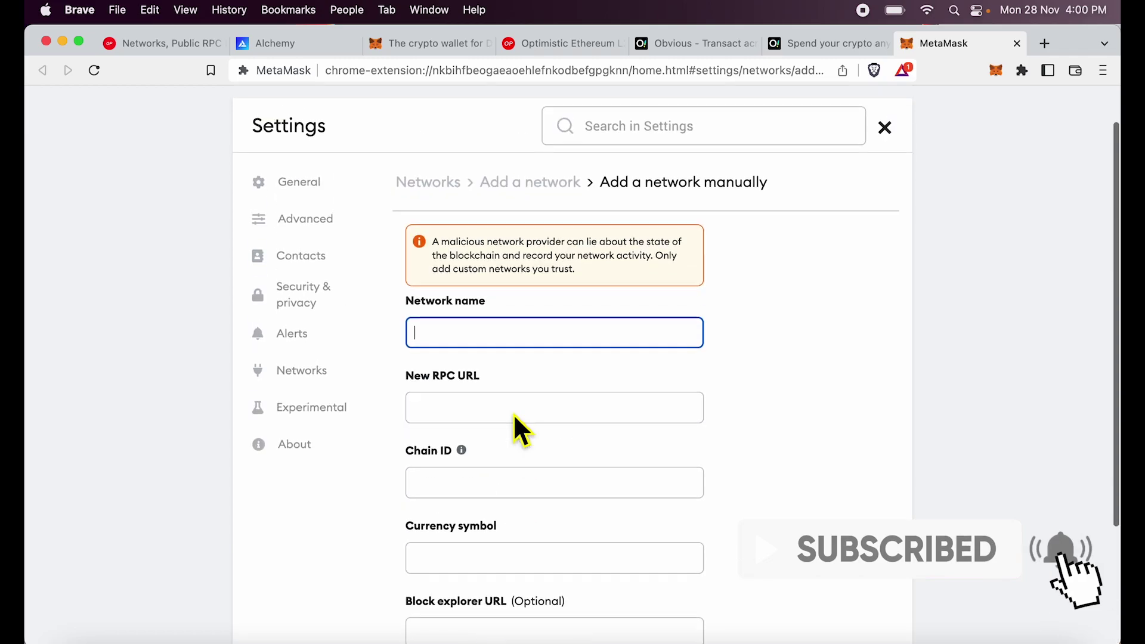
scroll(507, 409, down, 3)
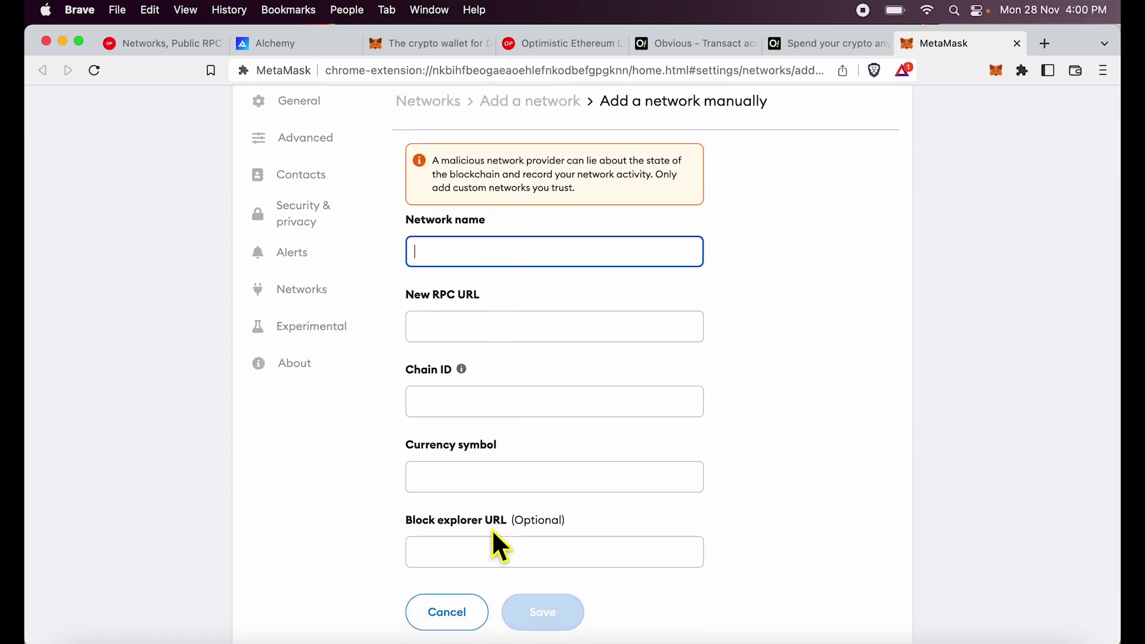
scroll(783, 360, up, 5)
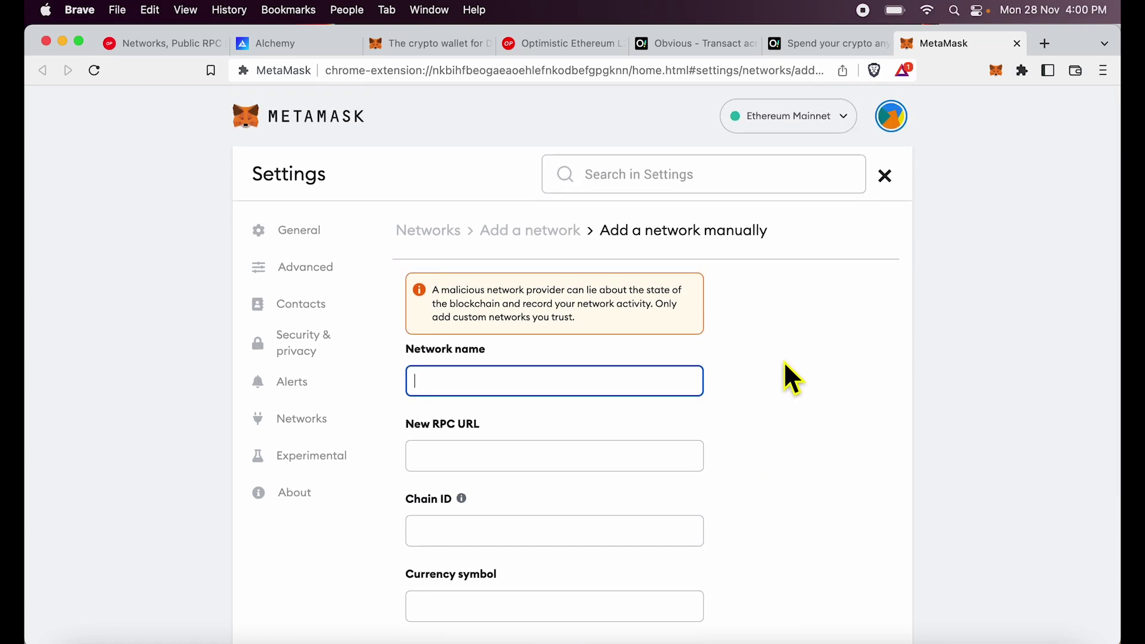
scroll(783, 362, down, 1)
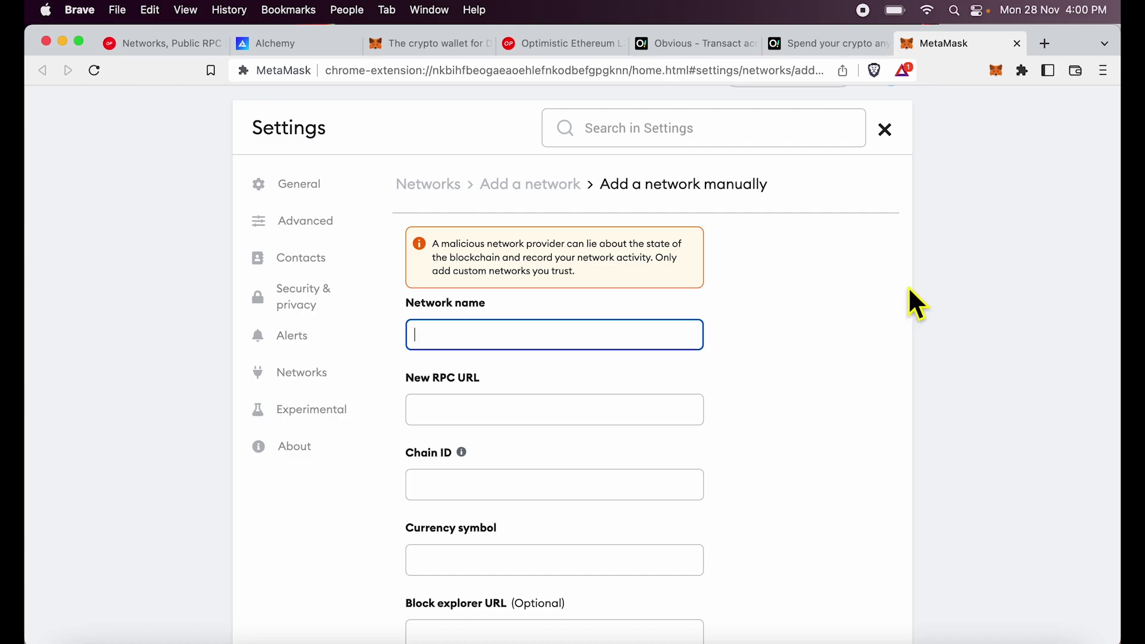
Step: Reach the Experimental settings through the account menu's Settings
click(993, 70)
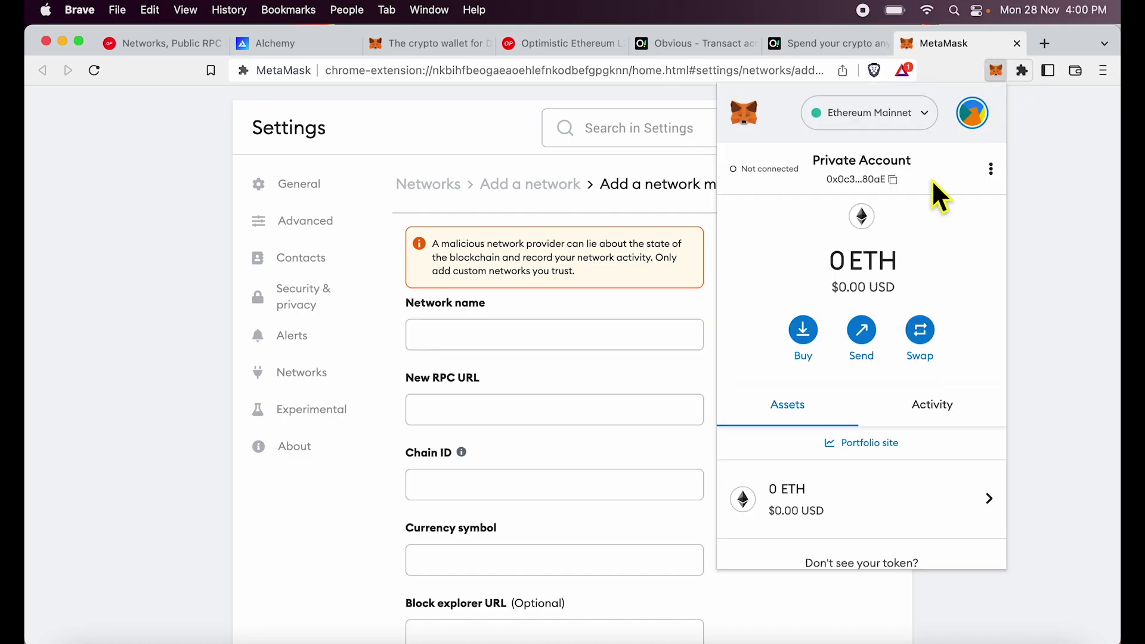
click(975, 116)
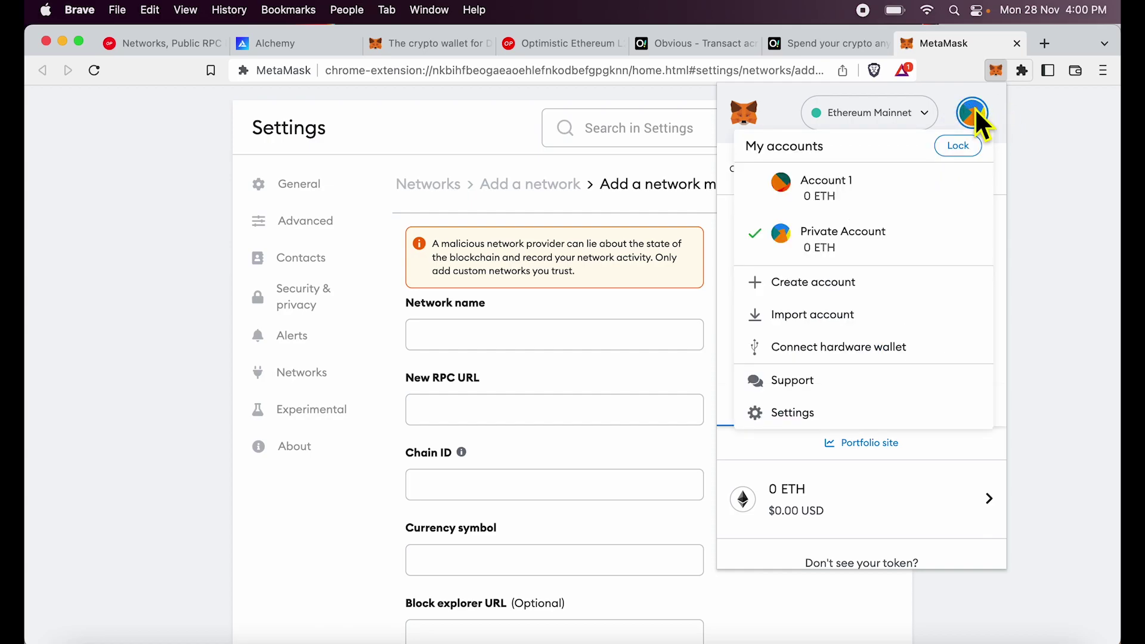
click(795, 412)
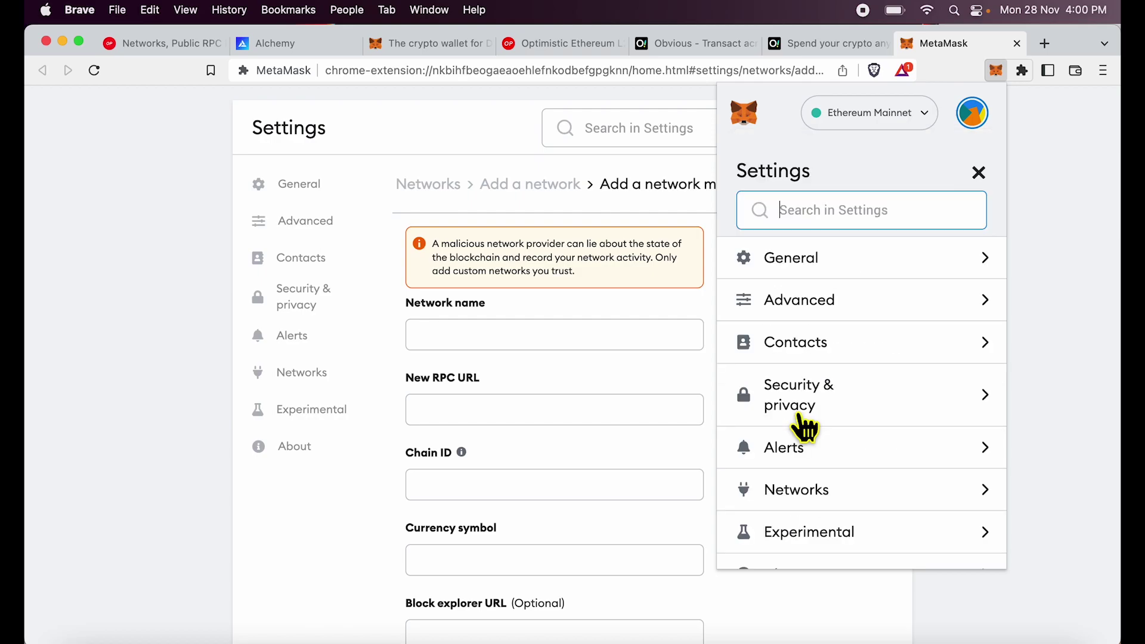
scroll(875, 472, down, 1)
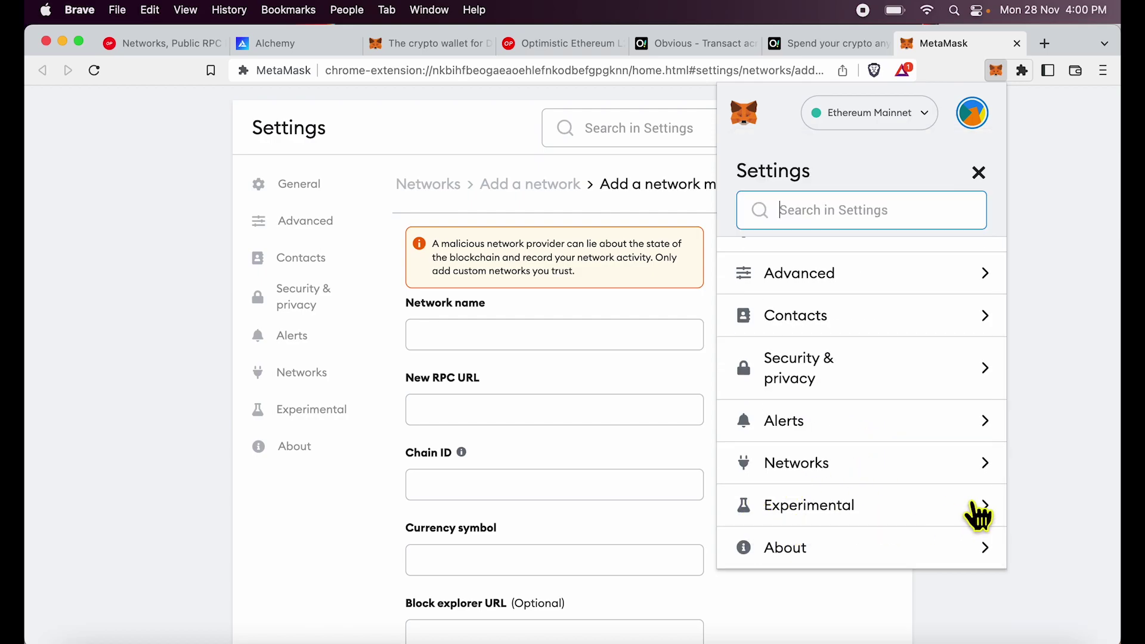
click(847, 507)
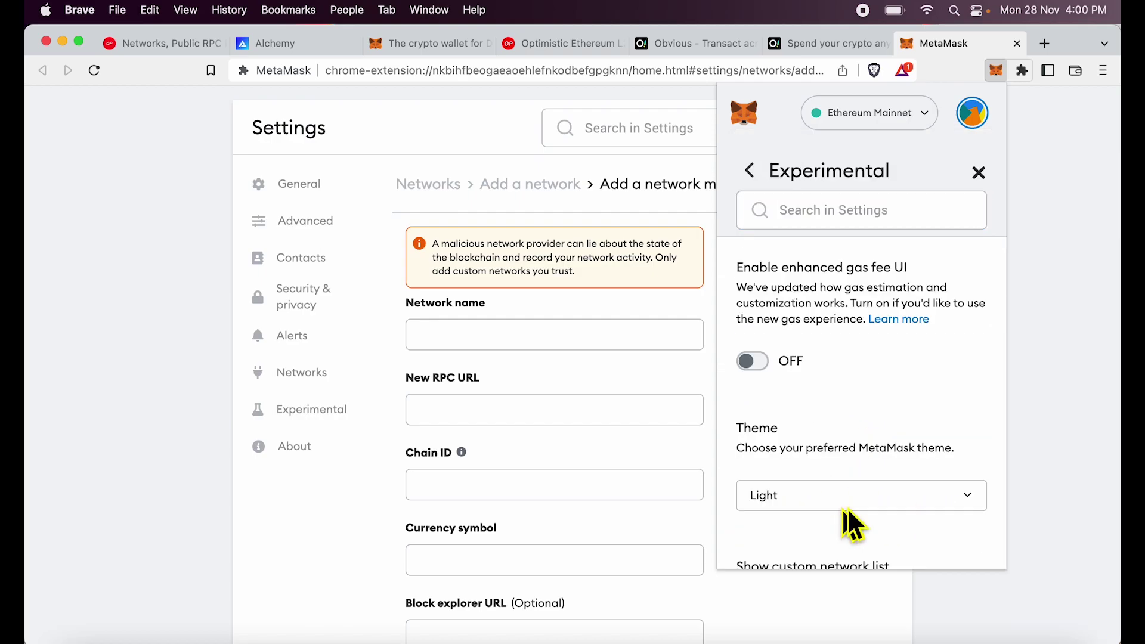
scroll(845, 425, down, 3)
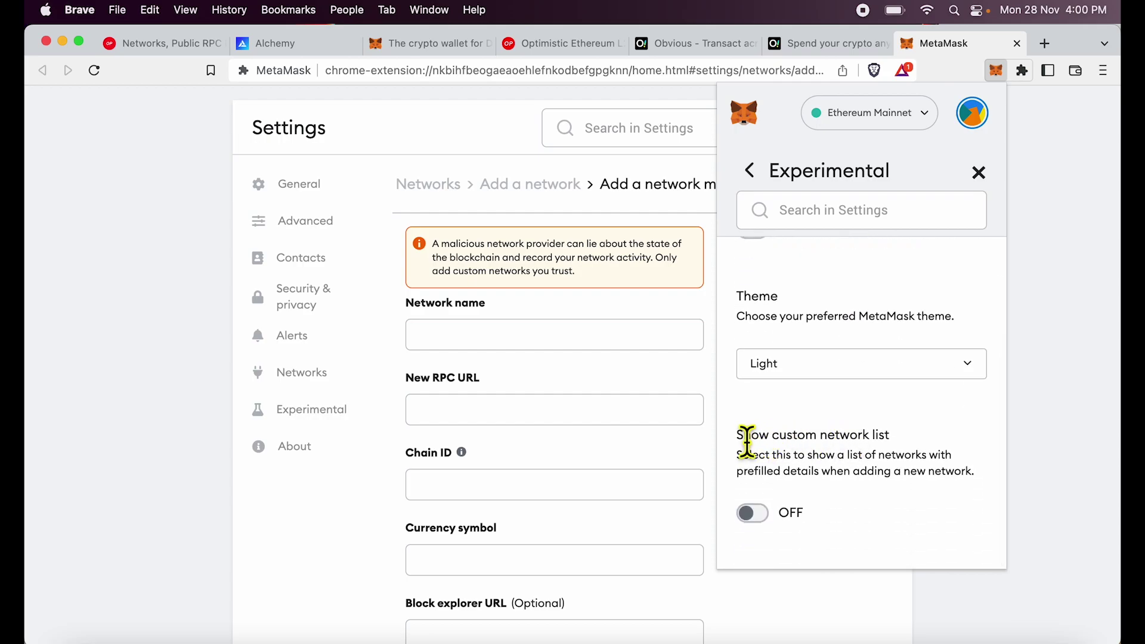
Step: Turn on 'Show custom network list' and close the settings
drag(740, 435, 969, 488)
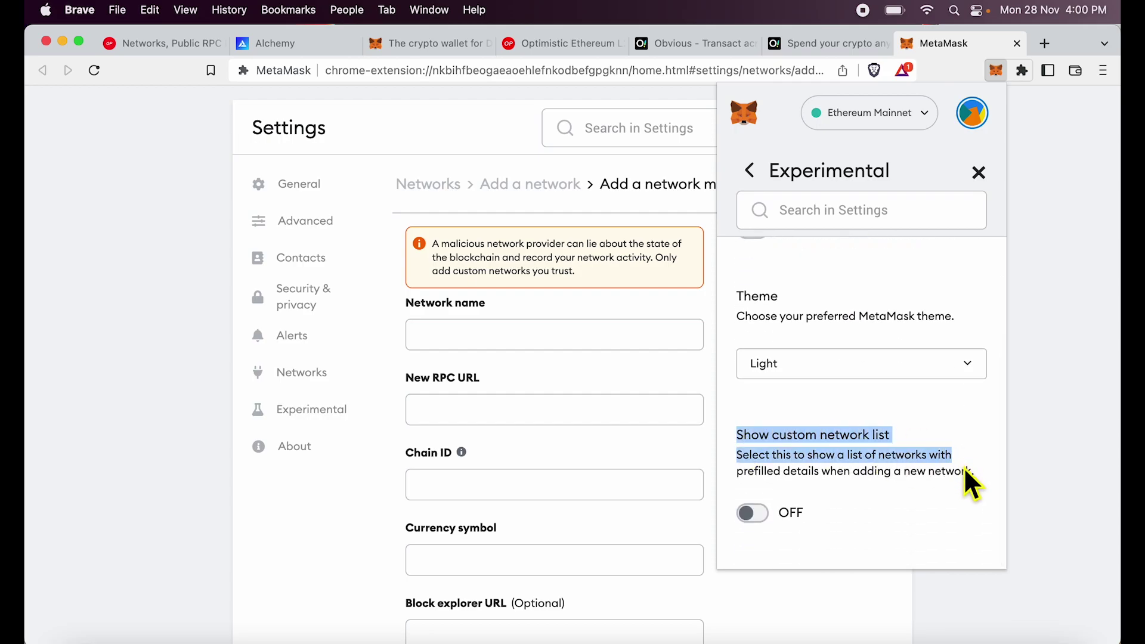
click(843, 488)
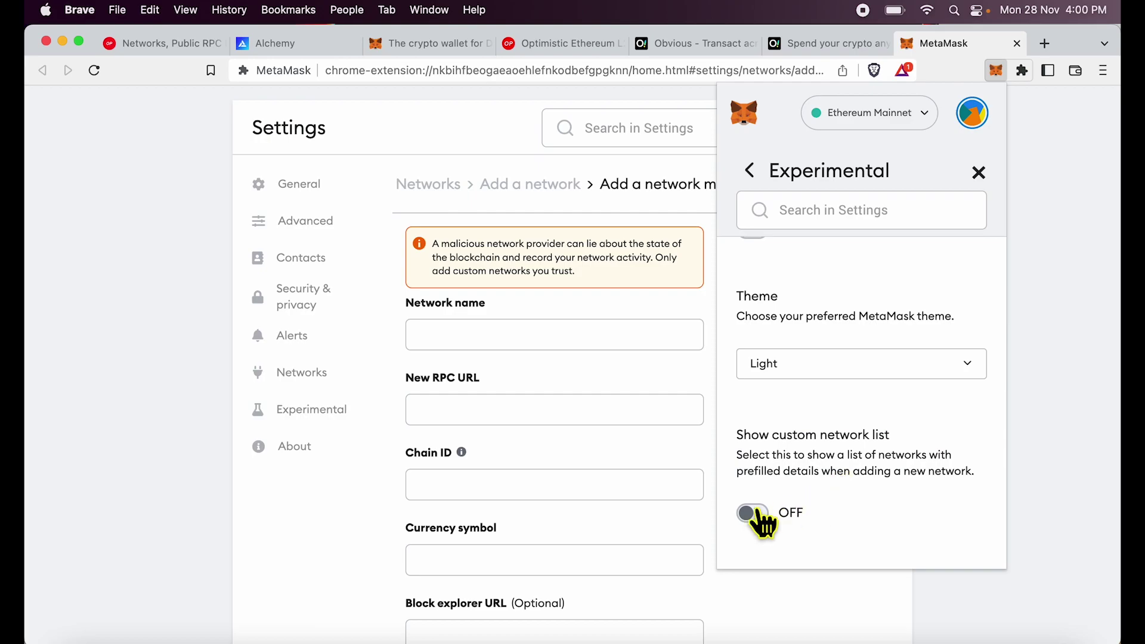
click(751, 512)
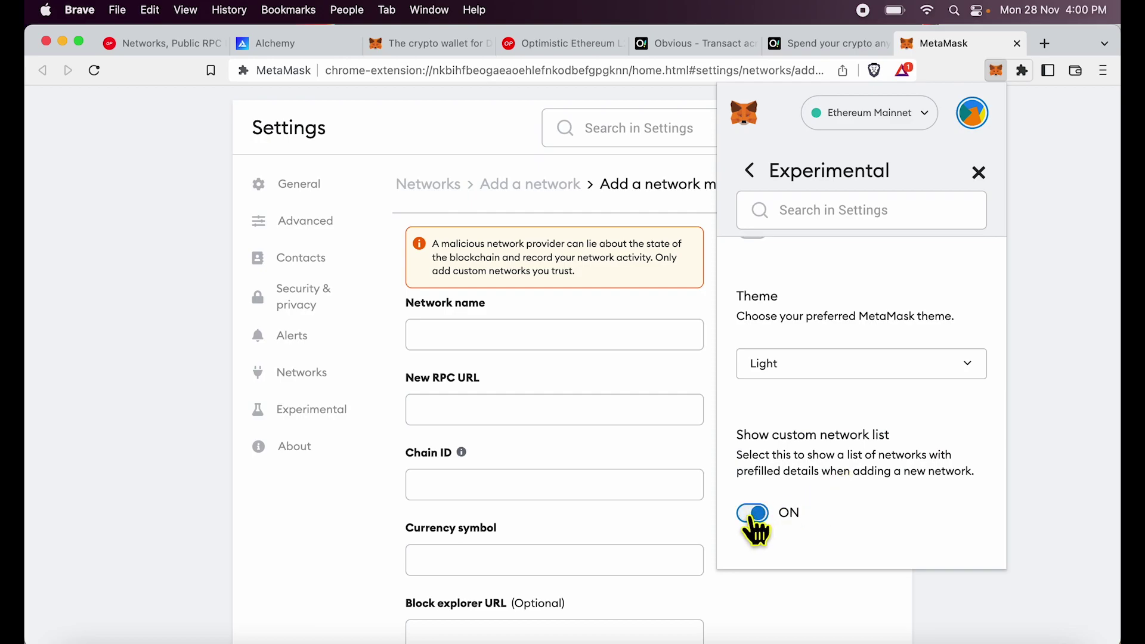
click(979, 173)
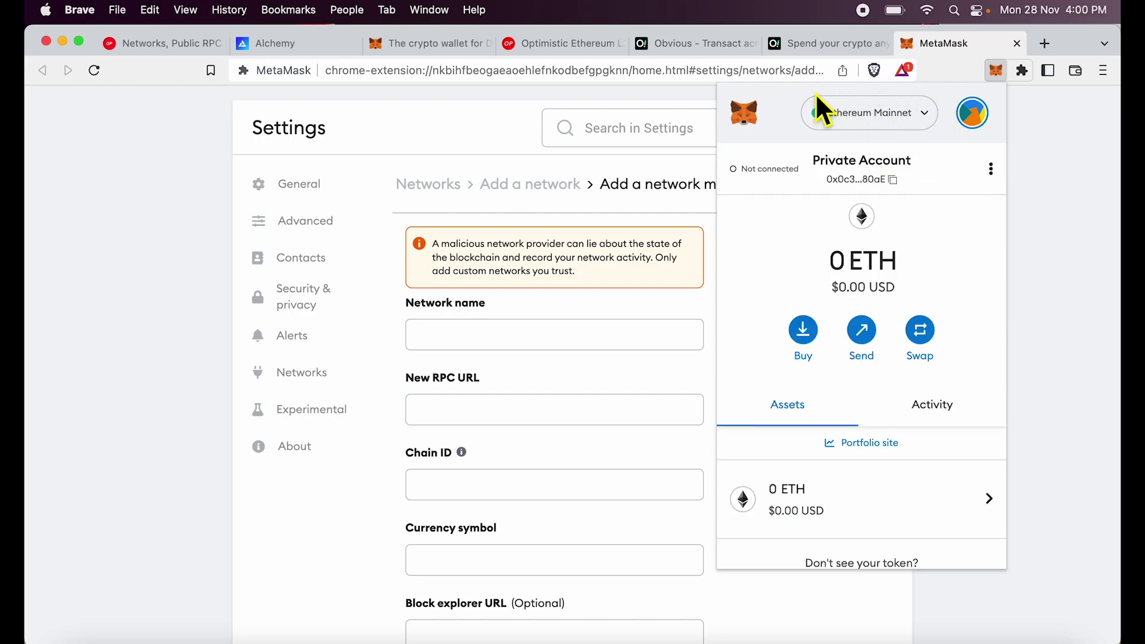
Step: Show the popular networks to add and locate Optimism in the list
click(894, 115)
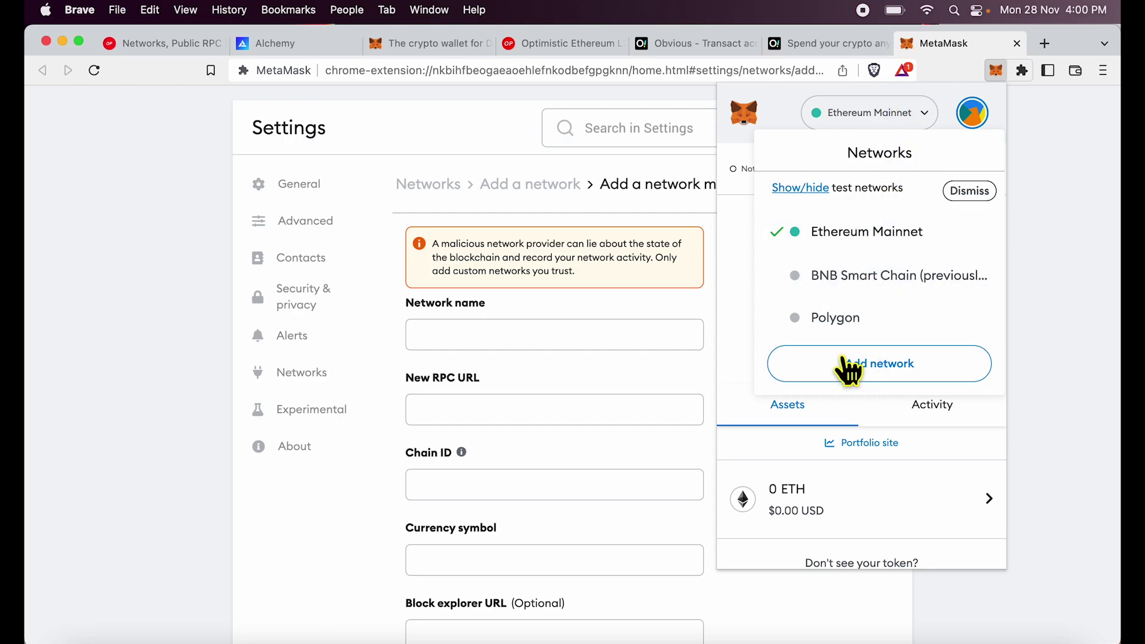
click(866, 374)
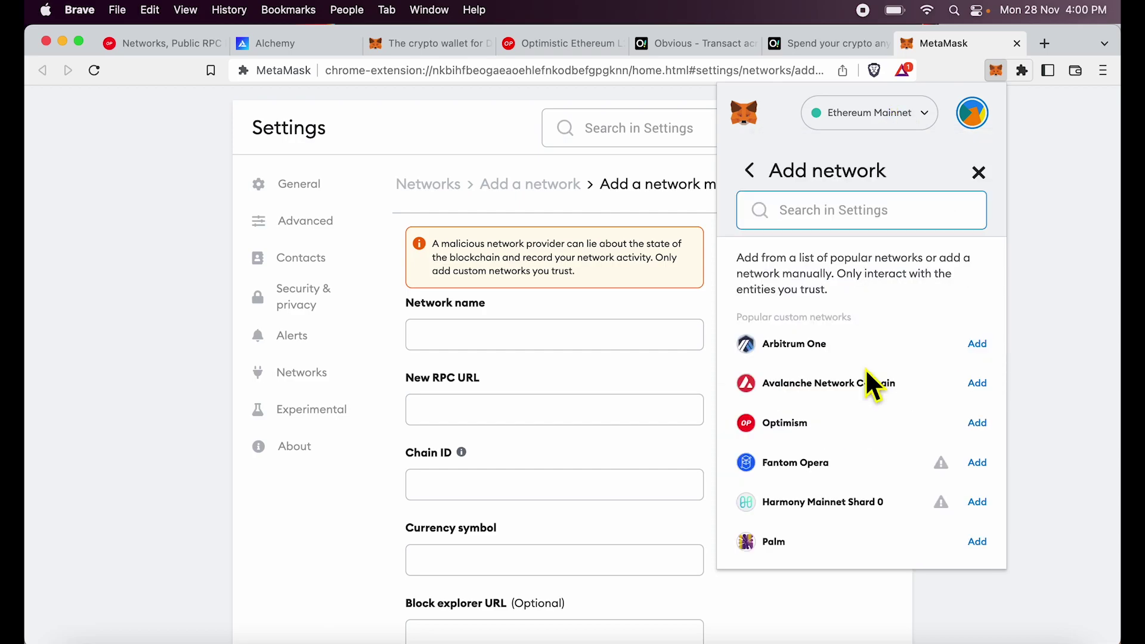
scroll(865, 371, down, 1)
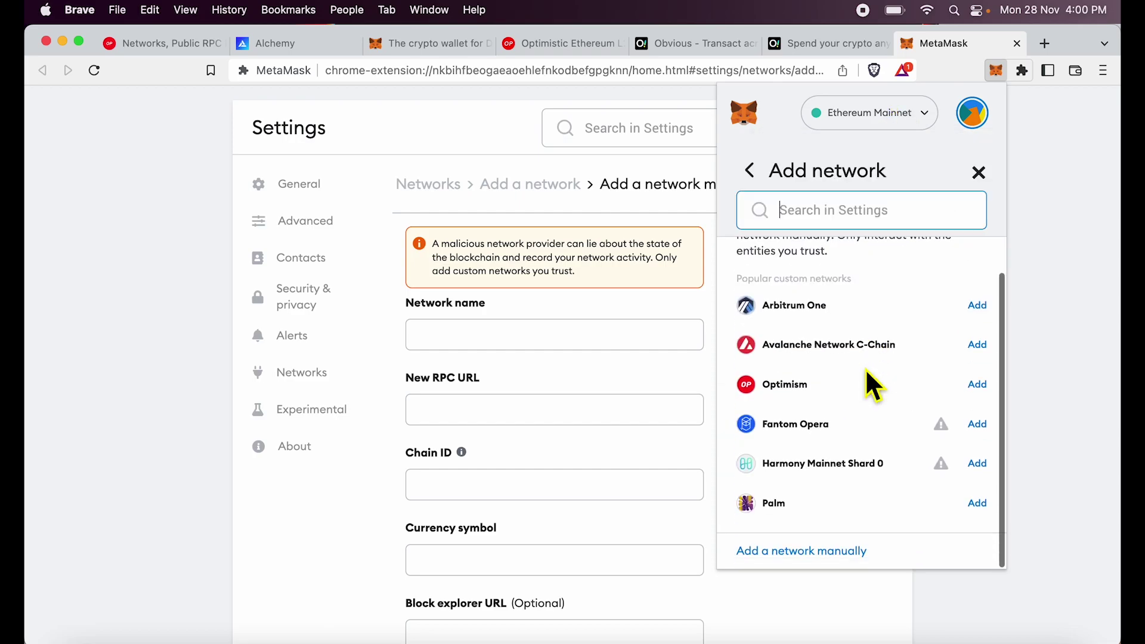
double_click(771, 391)
click(828, 388)
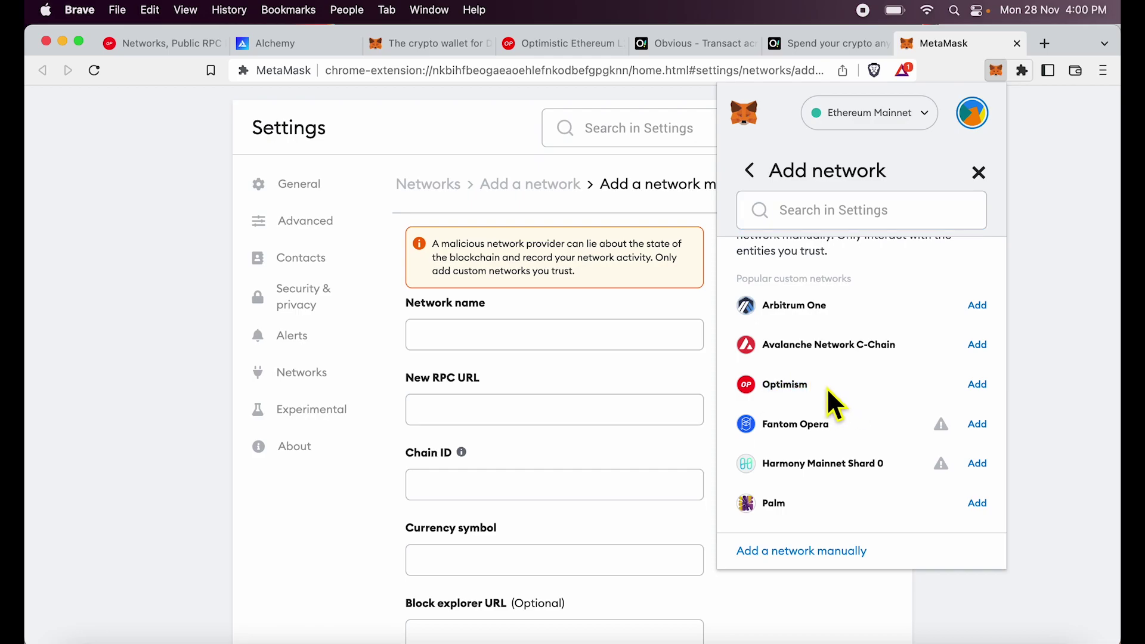
Step: Request adding Optimism and copy its Infura network URL from the approval prompt
click(976, 383)
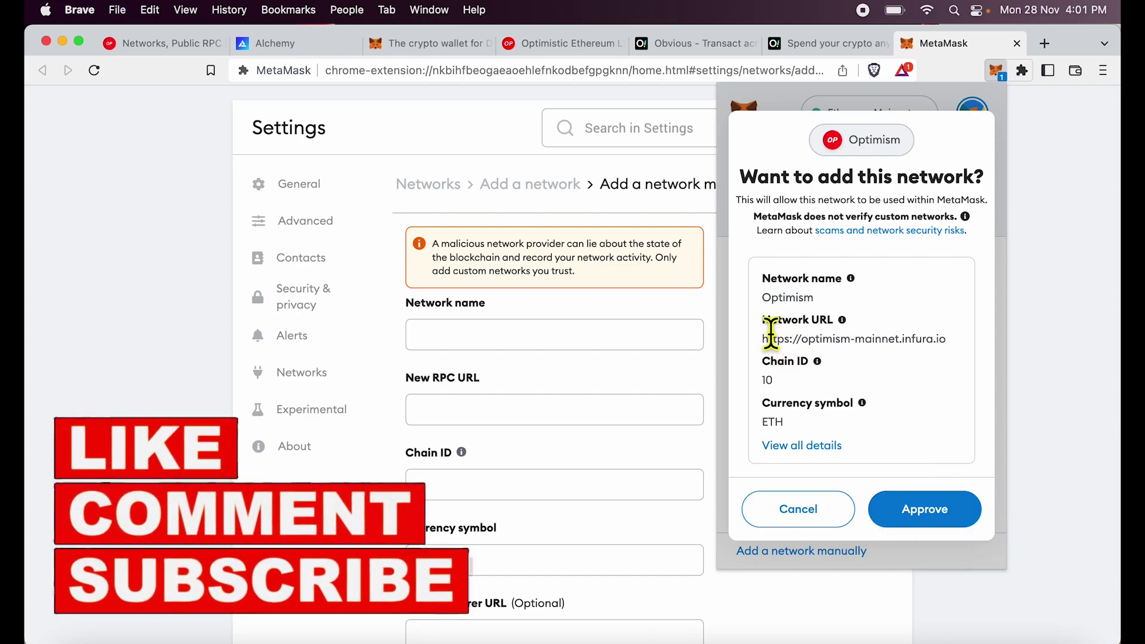
drag(765, 323, 954, 348)
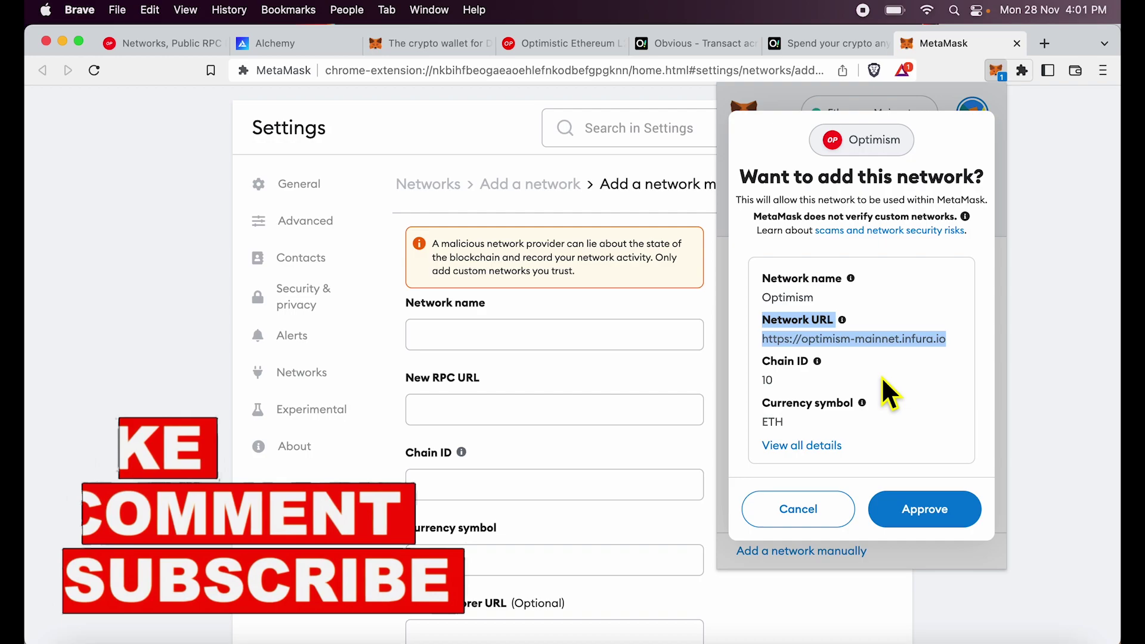
double_click(918, 341)
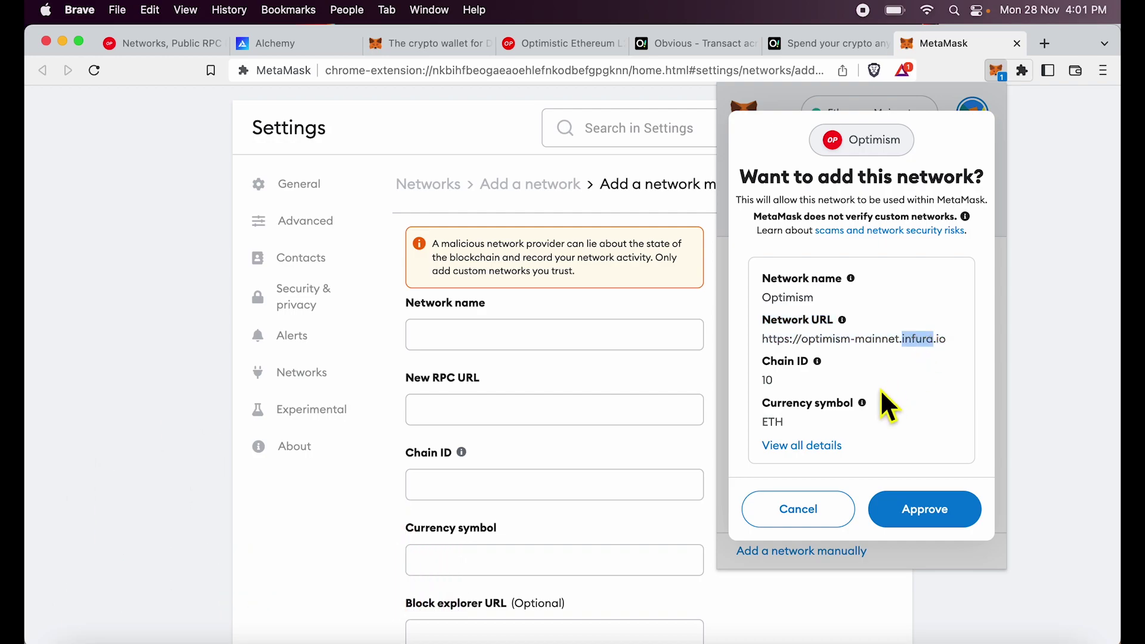
triple_click(858, 341)
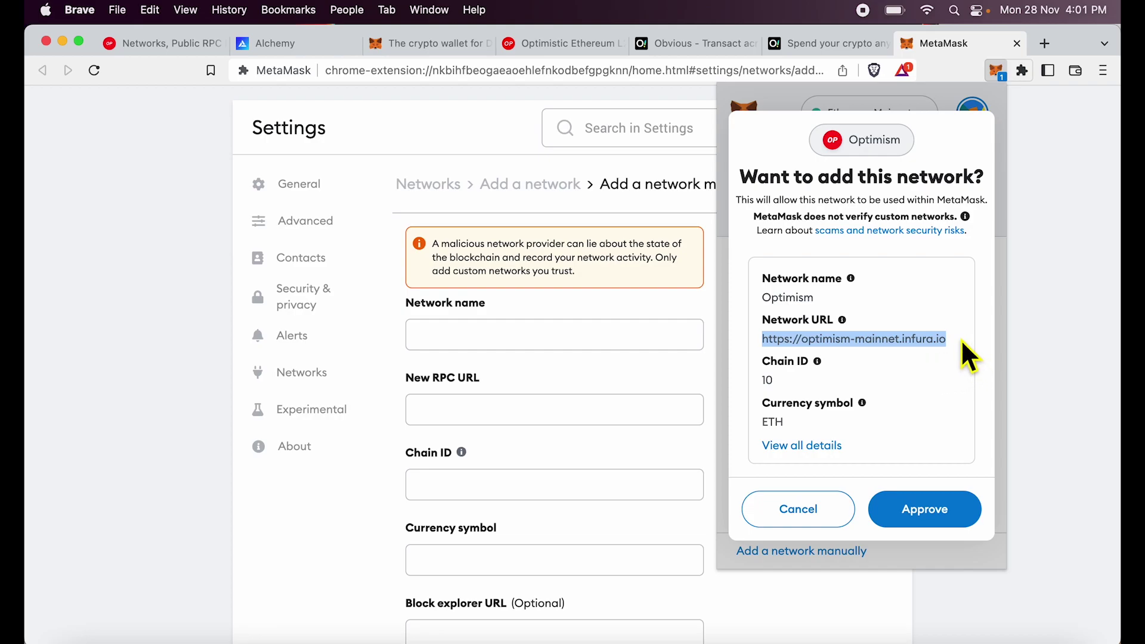
key(super+c)
Step: Dismiss the Optimism approval prompt without approving
triple_click(927, 355)
click(841, 352)
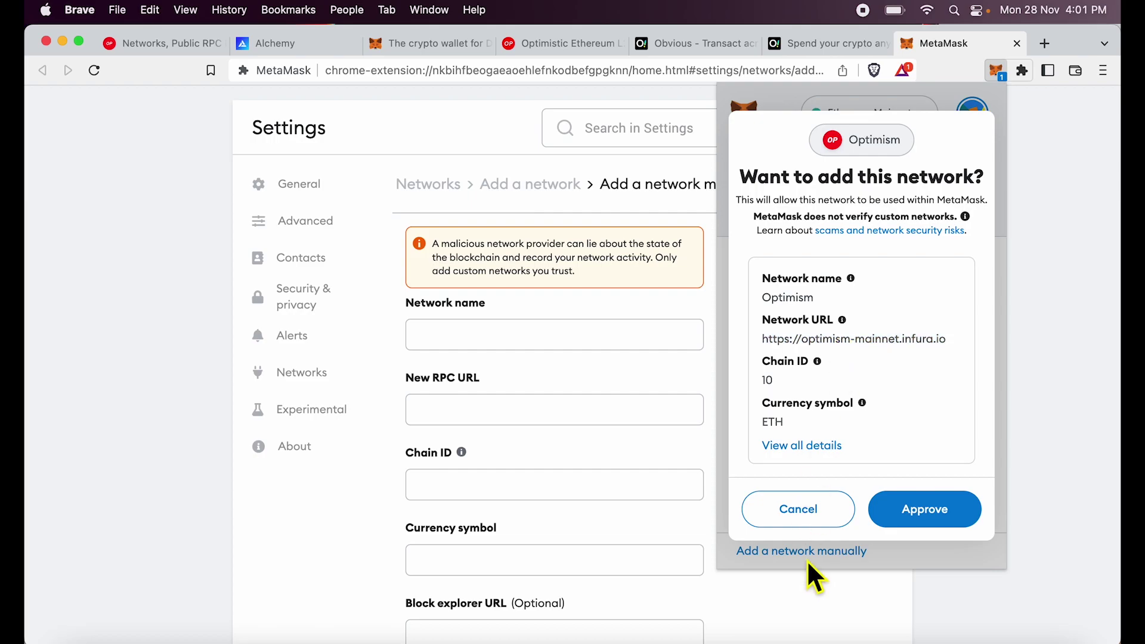
click(819, 516)
Step: Review Optimism's docs for mainnet parameters and highlight the public HTTP endpoint
click(1057, 413)
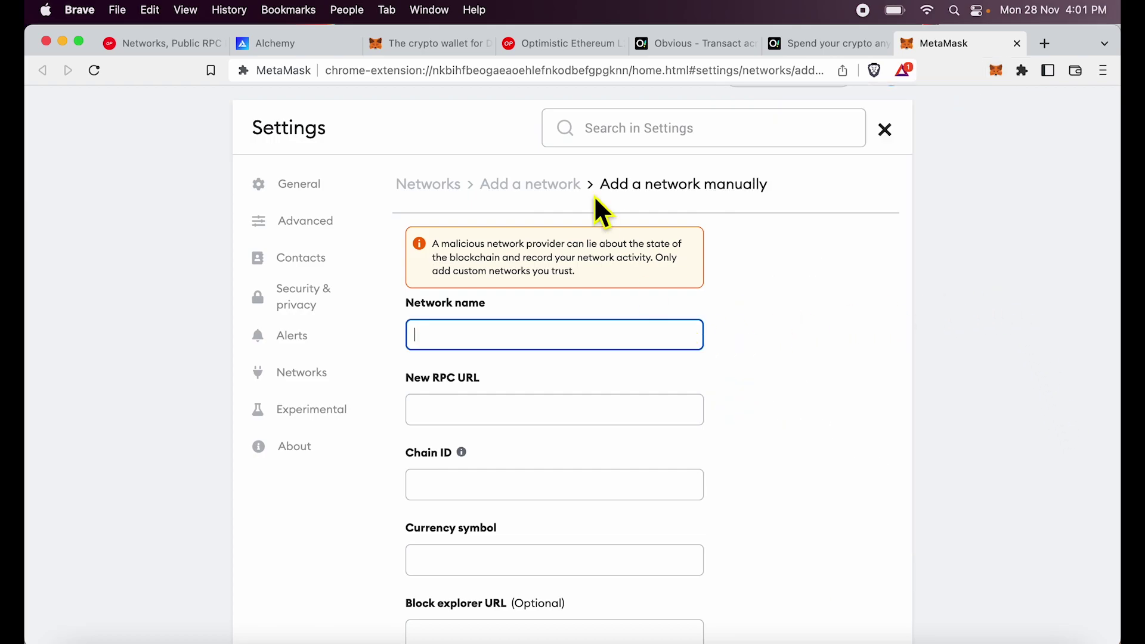
click(548, 43)
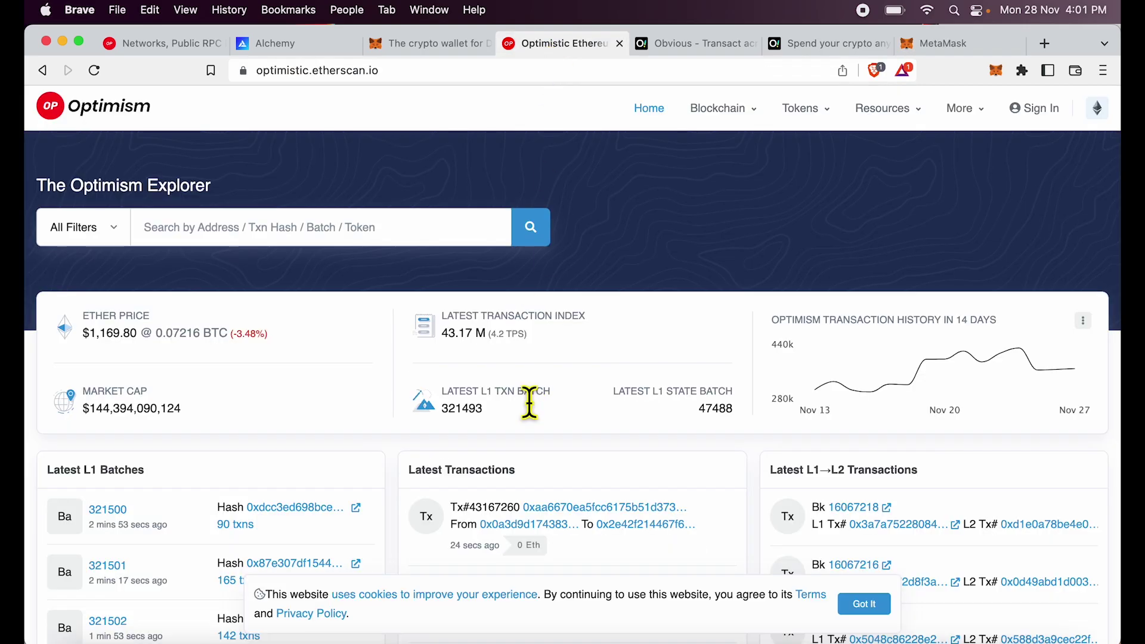
click(186, 44)
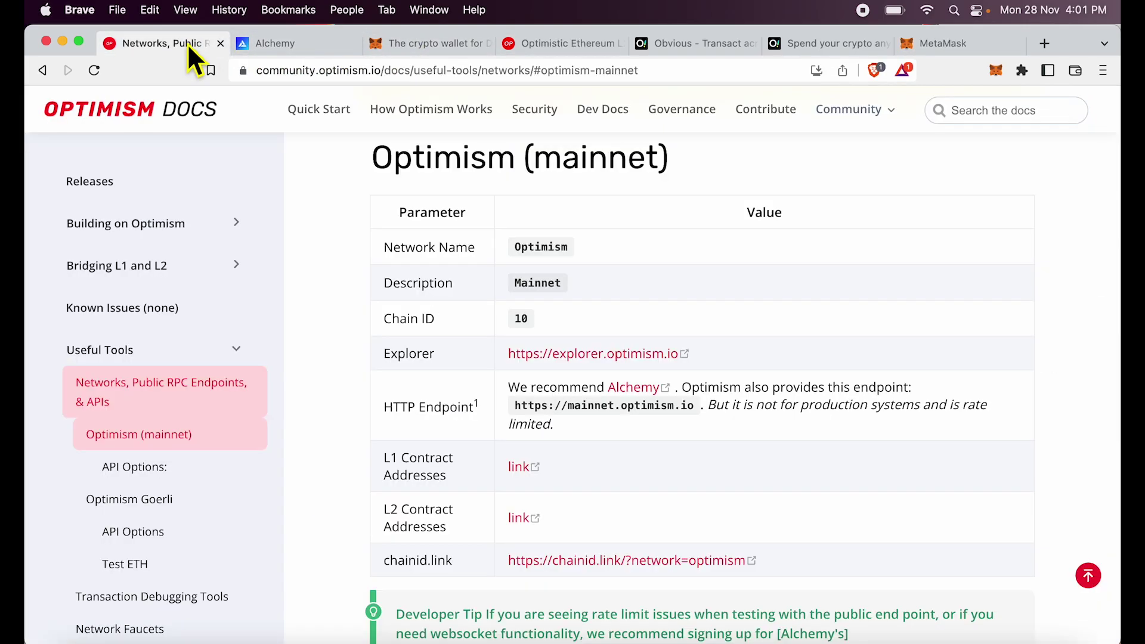
scroll(572, 372, down, 1)
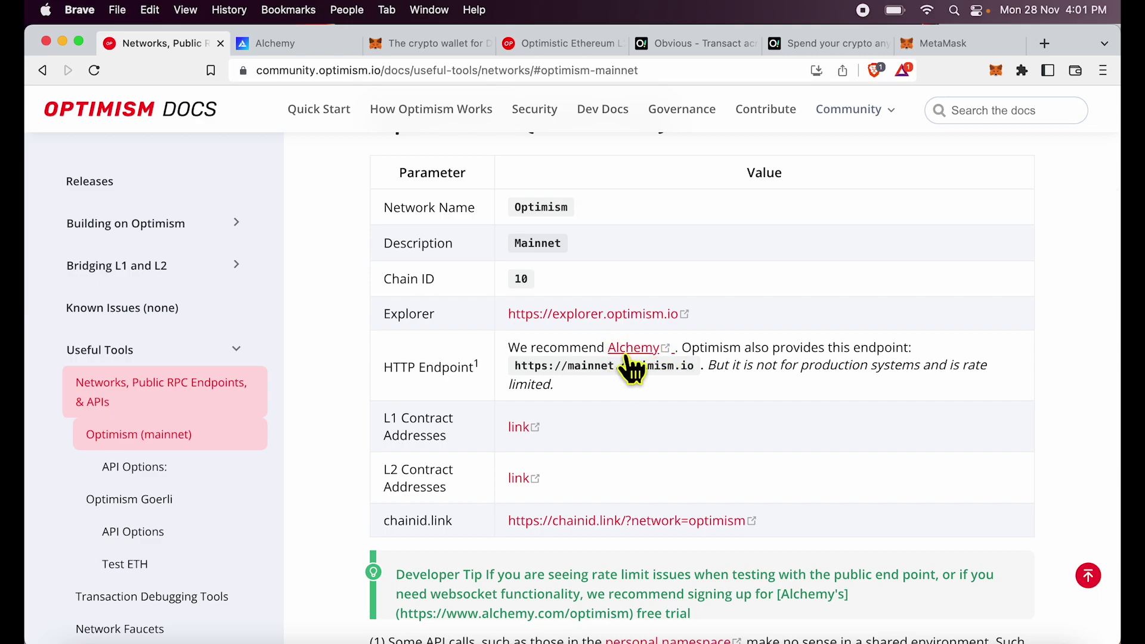
drag(515, 365, 700, 375)
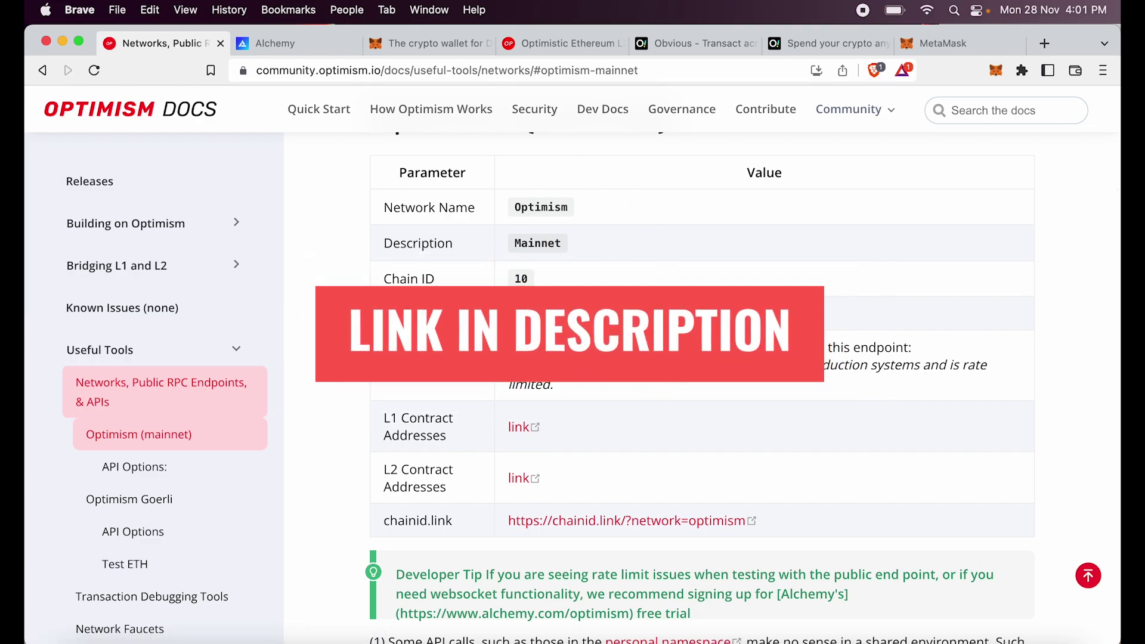
scroll(669, 243, up, 1)
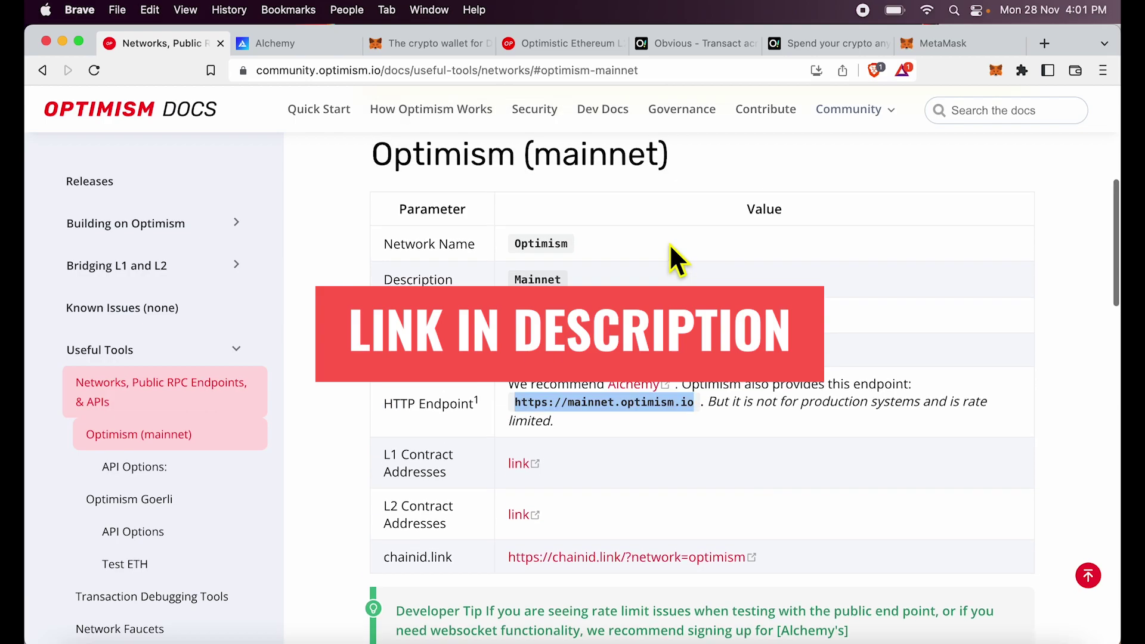
click(649, 431)
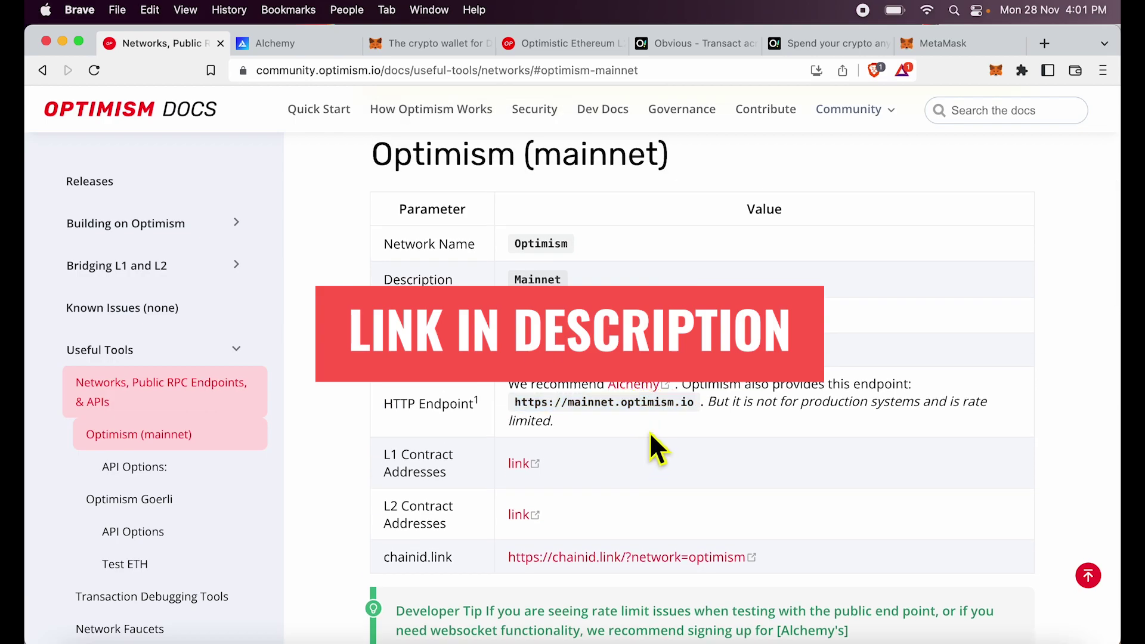
Step: From the Alchemy dashboard, request adding its Optimism Mainnet network and leave it pending
click(295, 44)
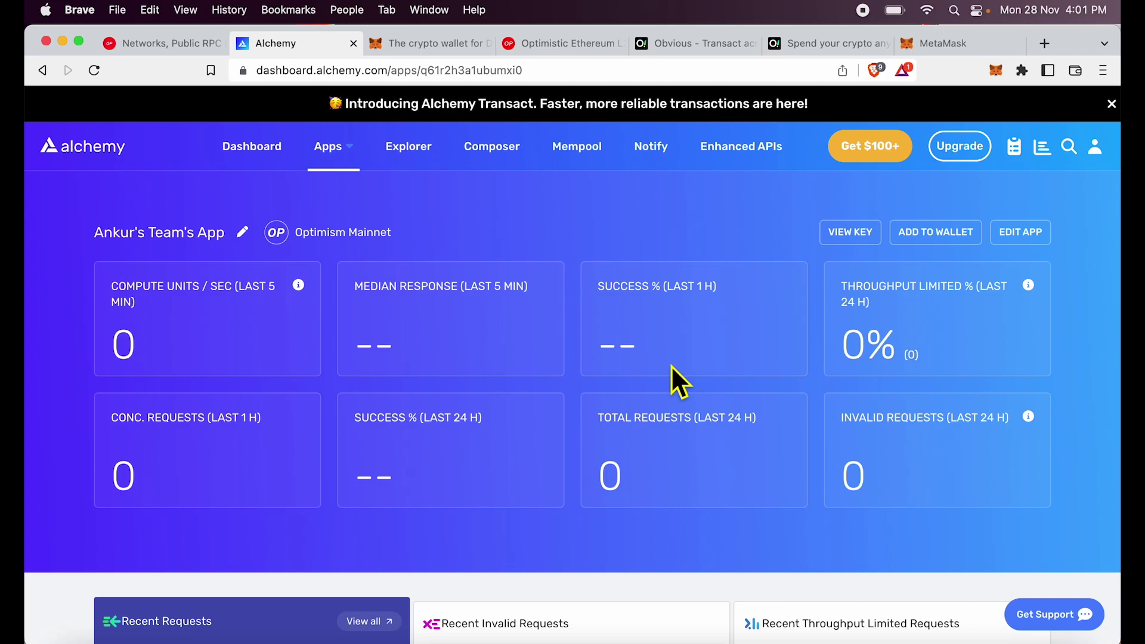
click(922, 235)
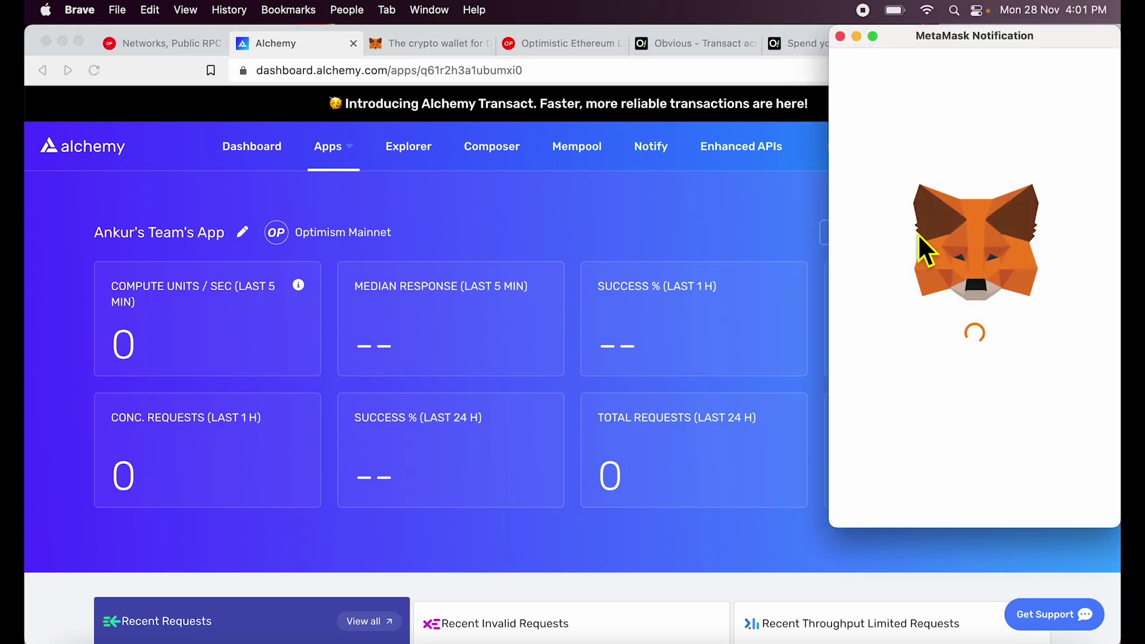
triple_click(903, 368)
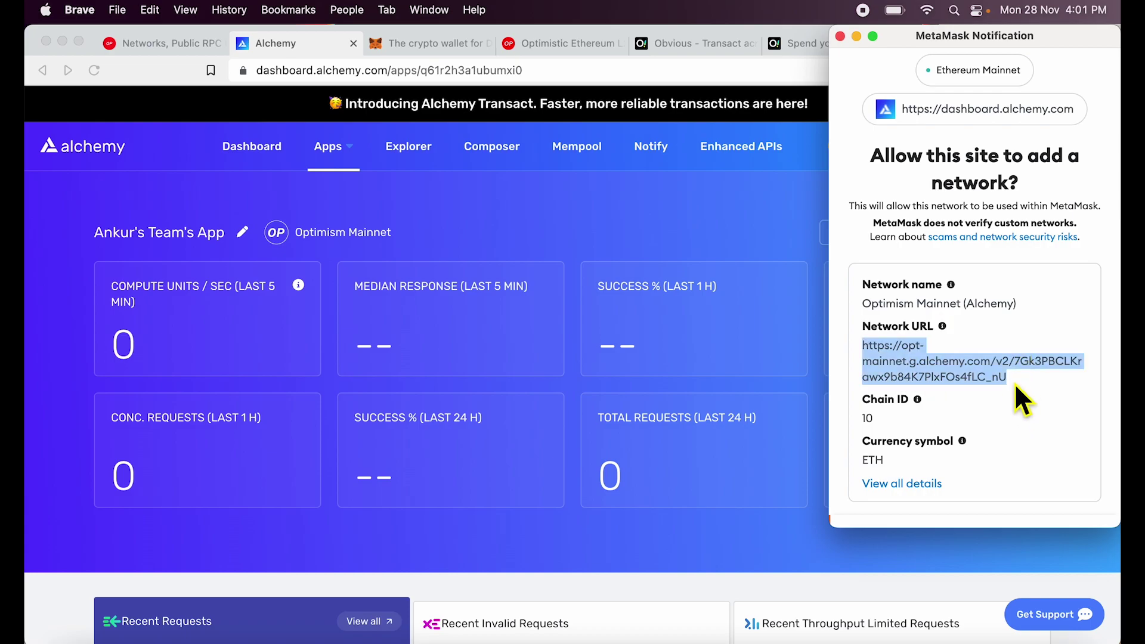
click(629, 224)
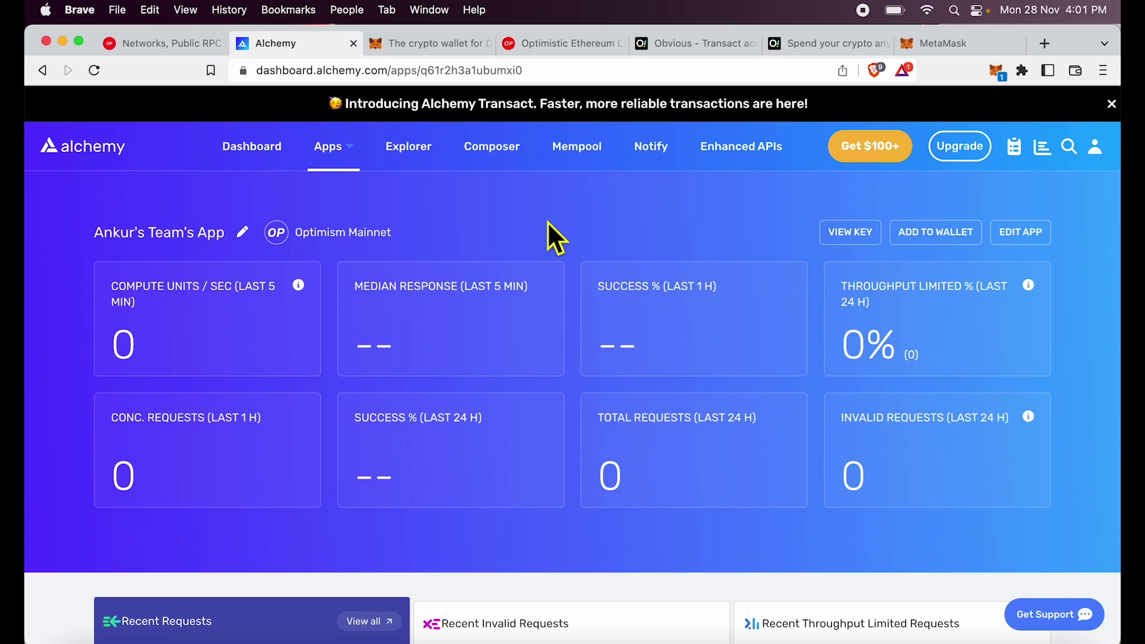
Step: From Optimistic Etherscan's footer, request adding the OP Network to MetaMask
click(556, 44)
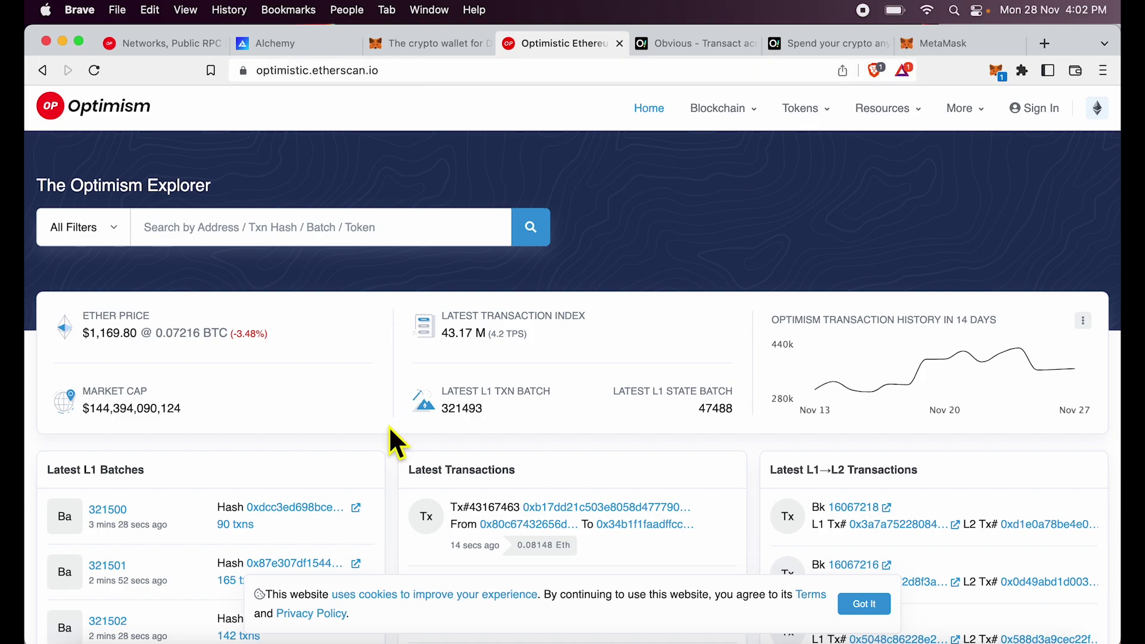
scroll(389, 426, down, 2)
scroll(388, 439, down, 5)
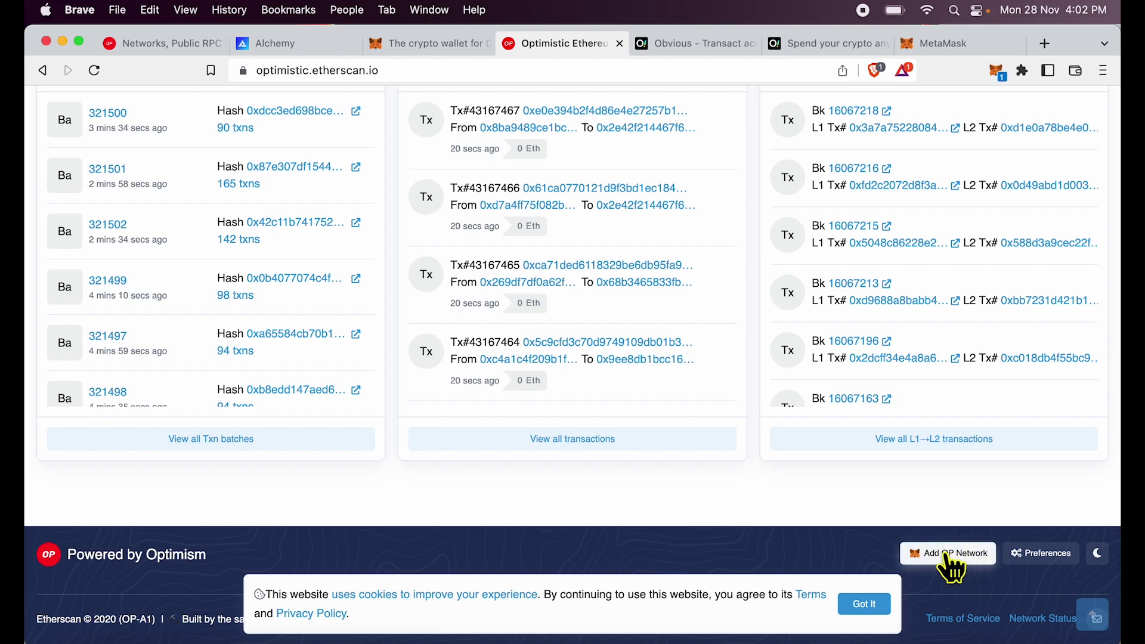
click(948, 556)
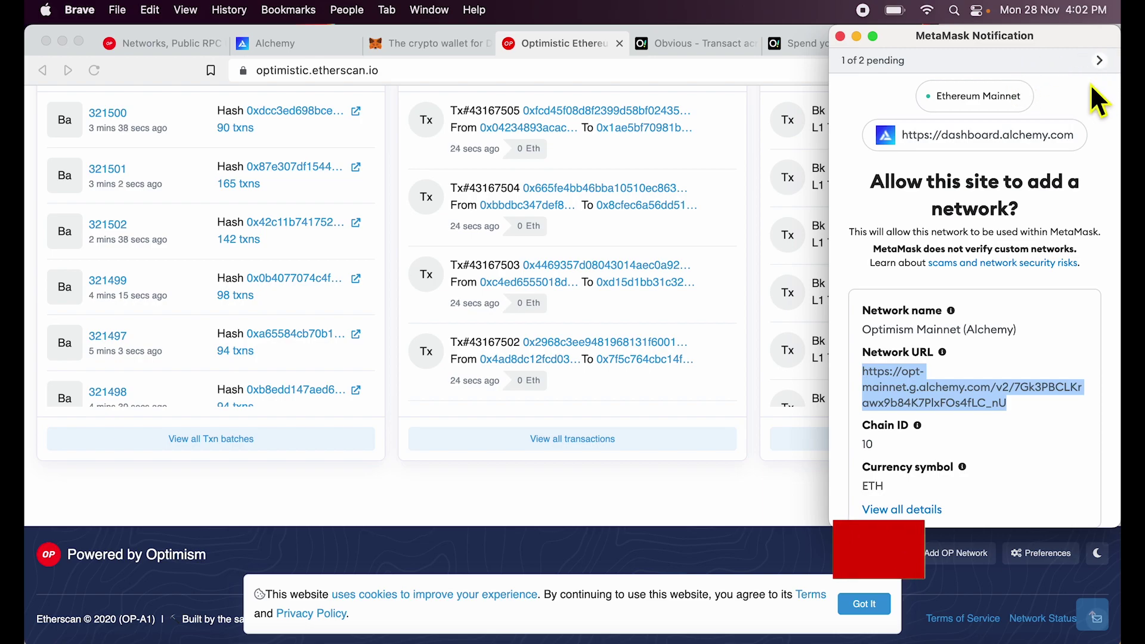
Step: Review the Optimistic Ethereum request: mainnet.optimism.io, chain ID 10, ETH
click(1098, 59)
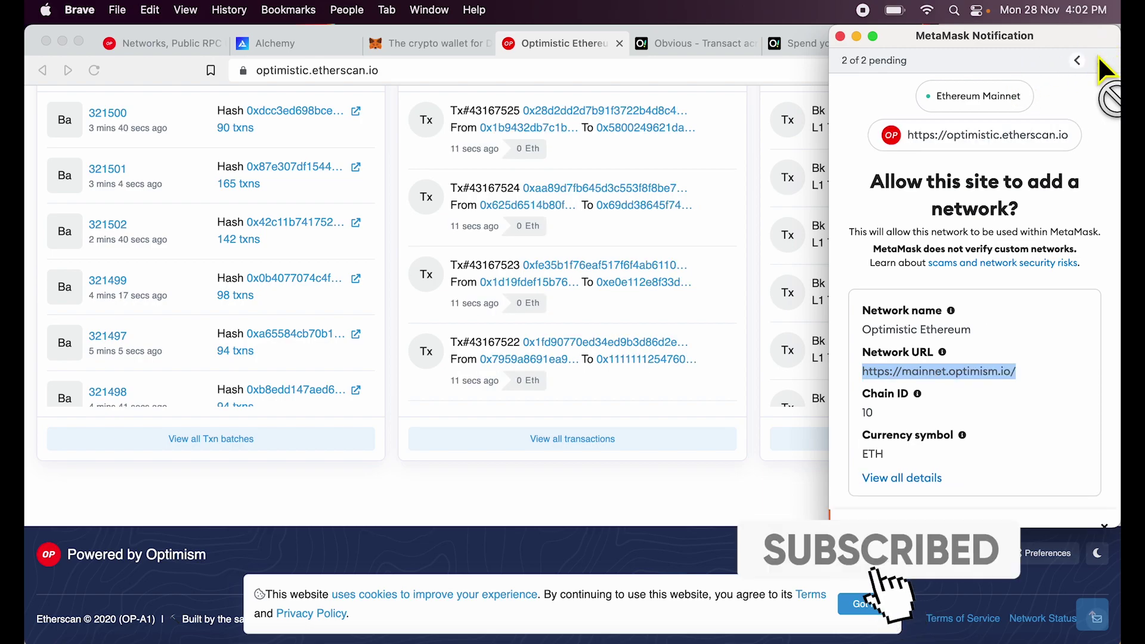
scroll(970, 350, down, 2)
scroll(971, 349, down, 1)
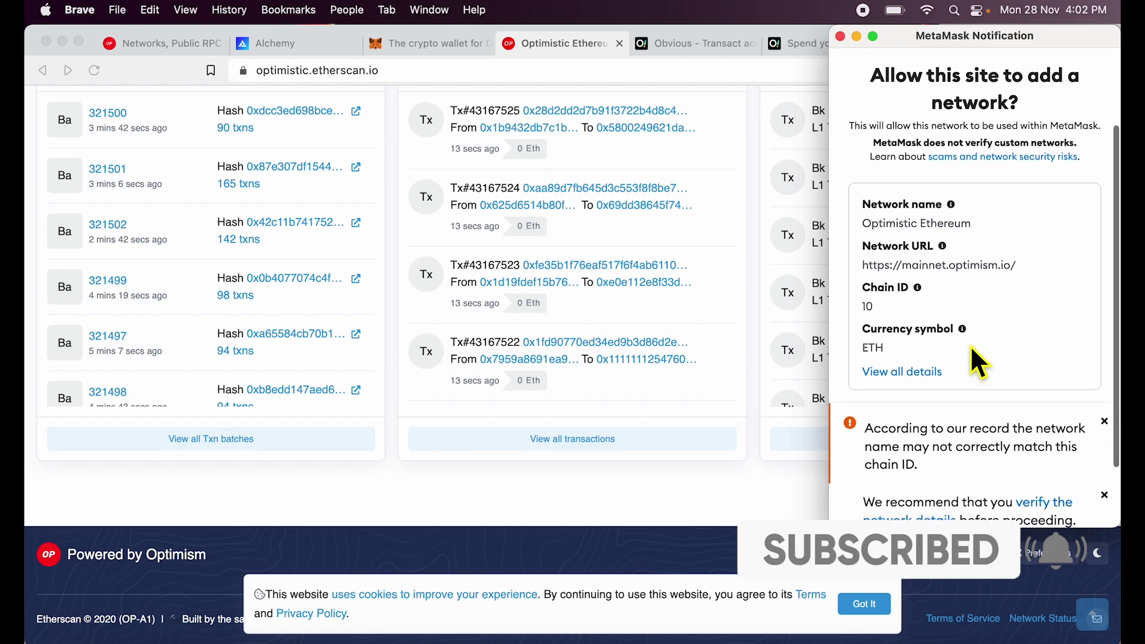
scroll(971, 349, down, 3)
scroll(971, 348, up, 3)
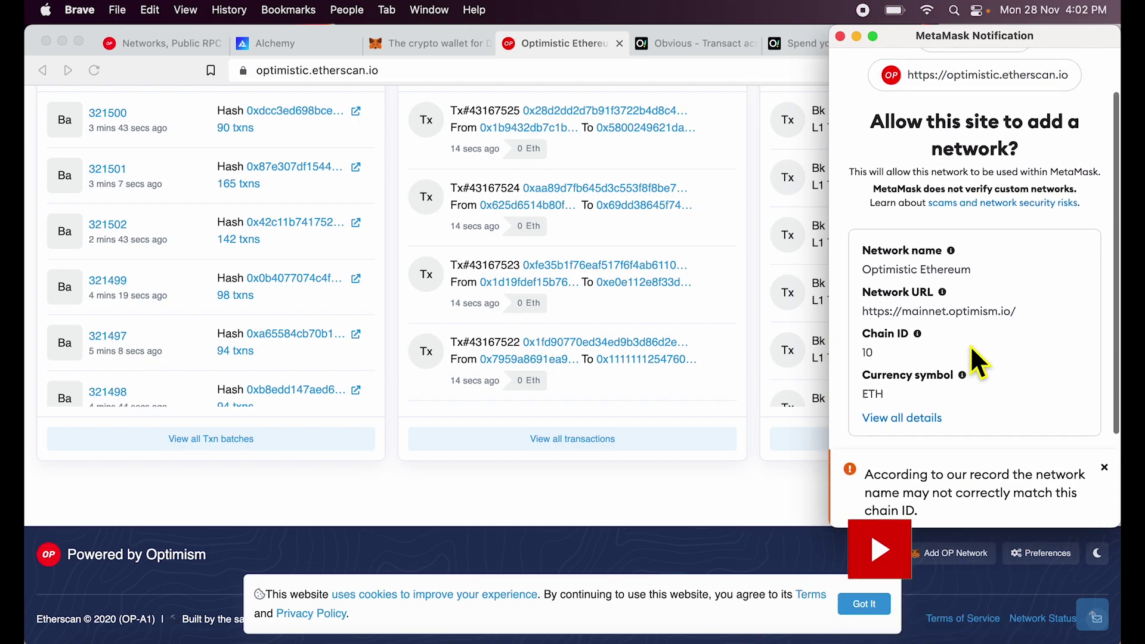
double_click(880, 294)
drag(927, 310, 1039, 317)
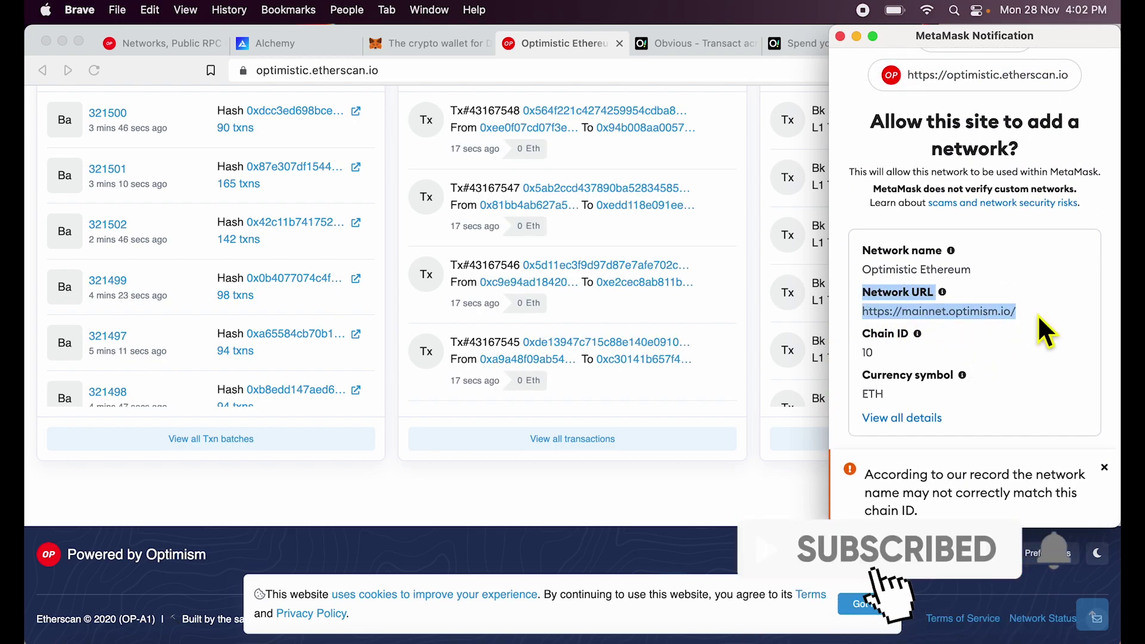
click(1037, 313)
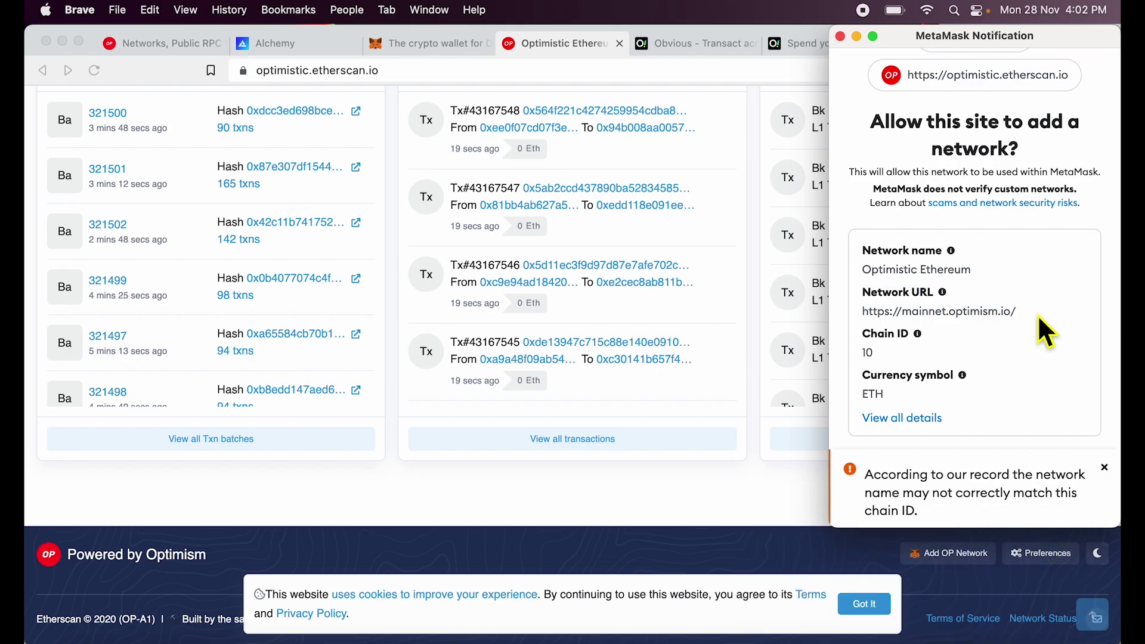
mouse_move(924, 399)
mouse_down()
mouse_move(898, 308)
mouse_move(865, 254)
mouse_move(998, 388)
mouse_up()
click(998, 388)
scroll(998, 388, down, 3)
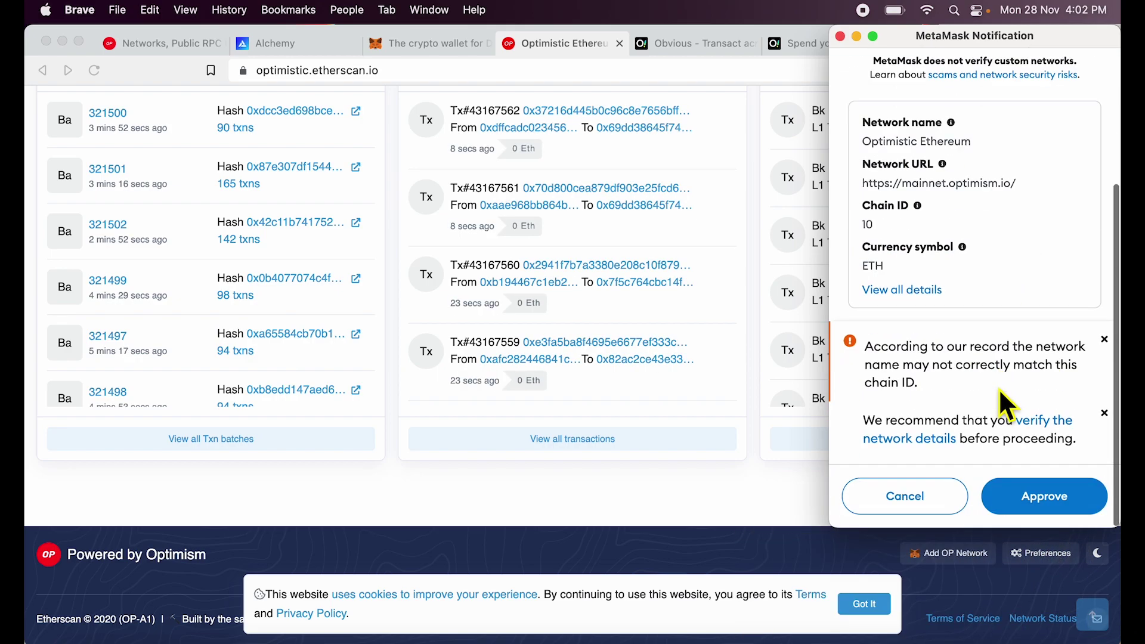
Step: Approve Optimistic Ethereum, switch to it, and decline the Alchemy request
click(1042, 501)
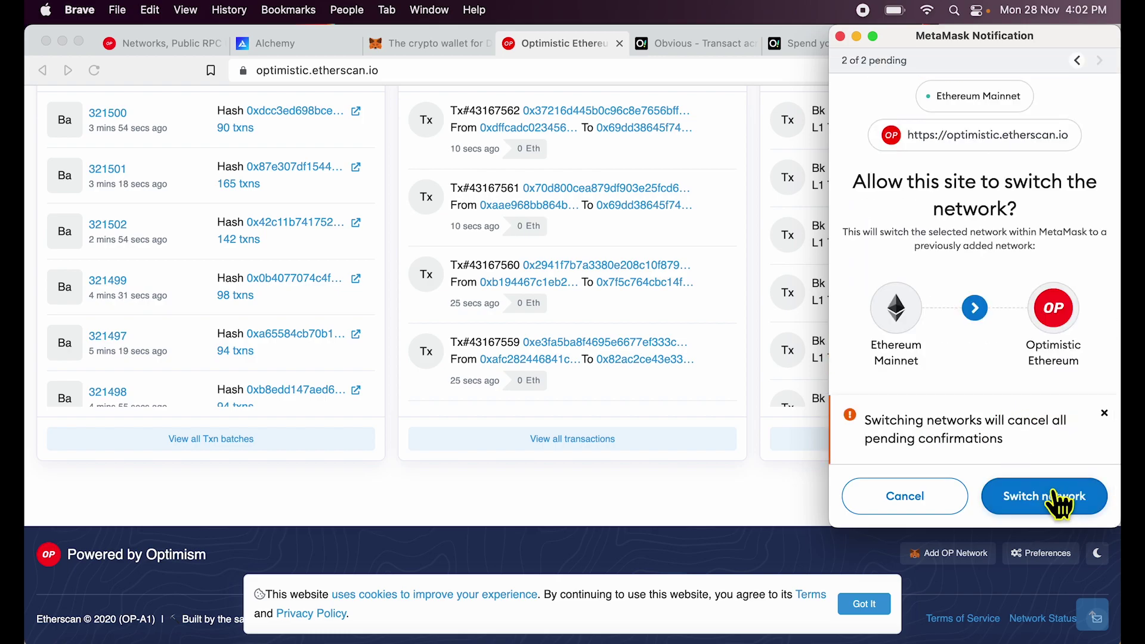
click(1039, 499)
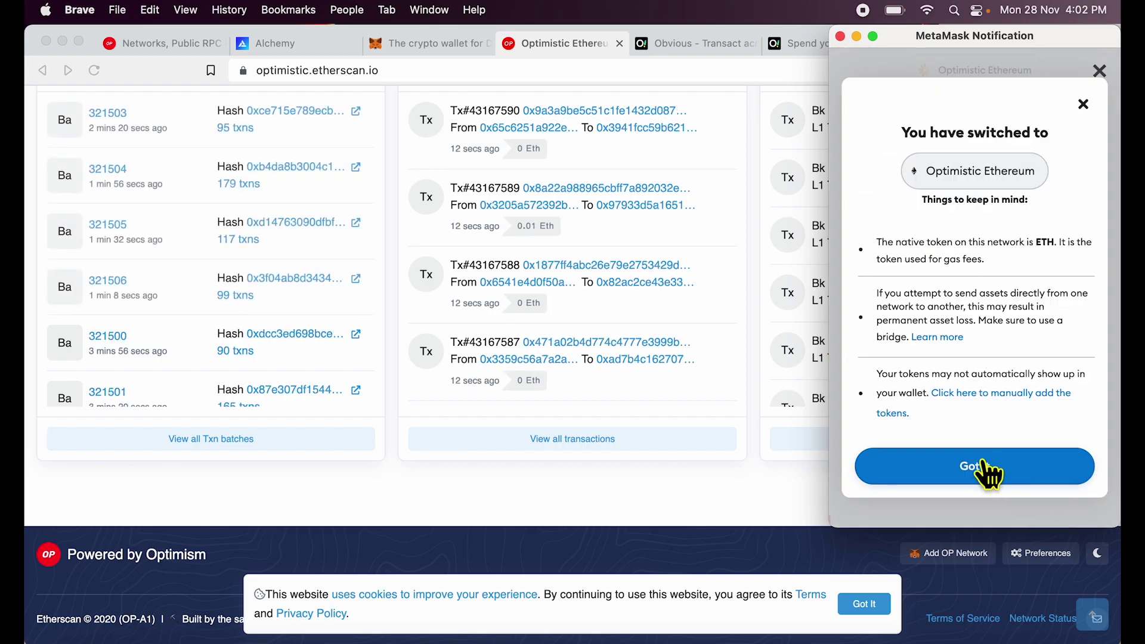
click(985, 467)
scroll(925, 299, down, 5)
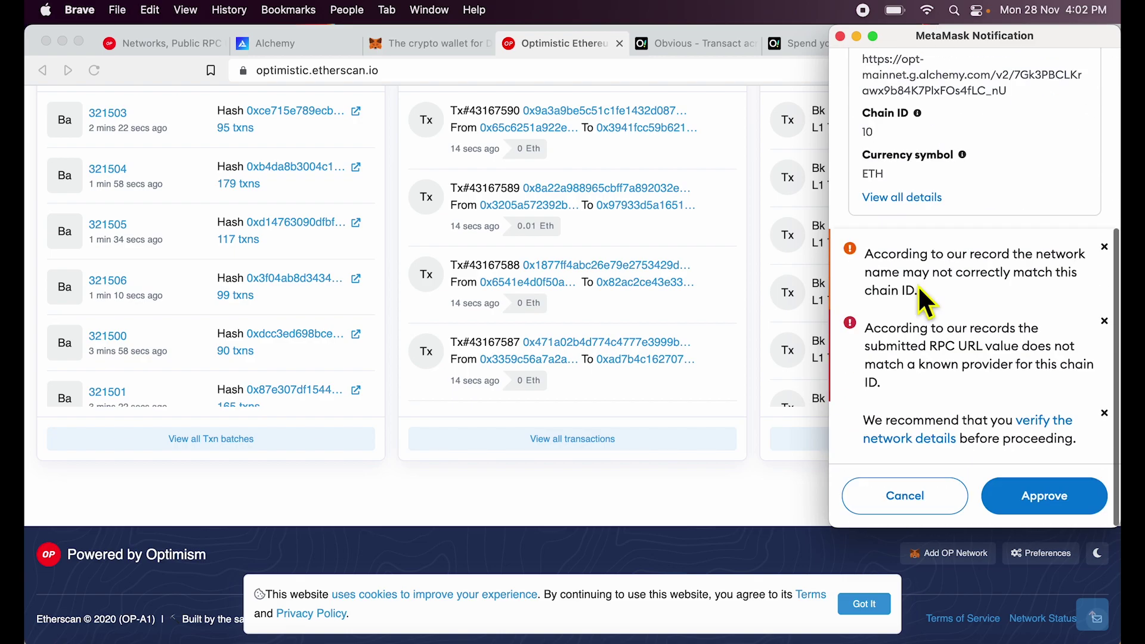
click(907, 503)
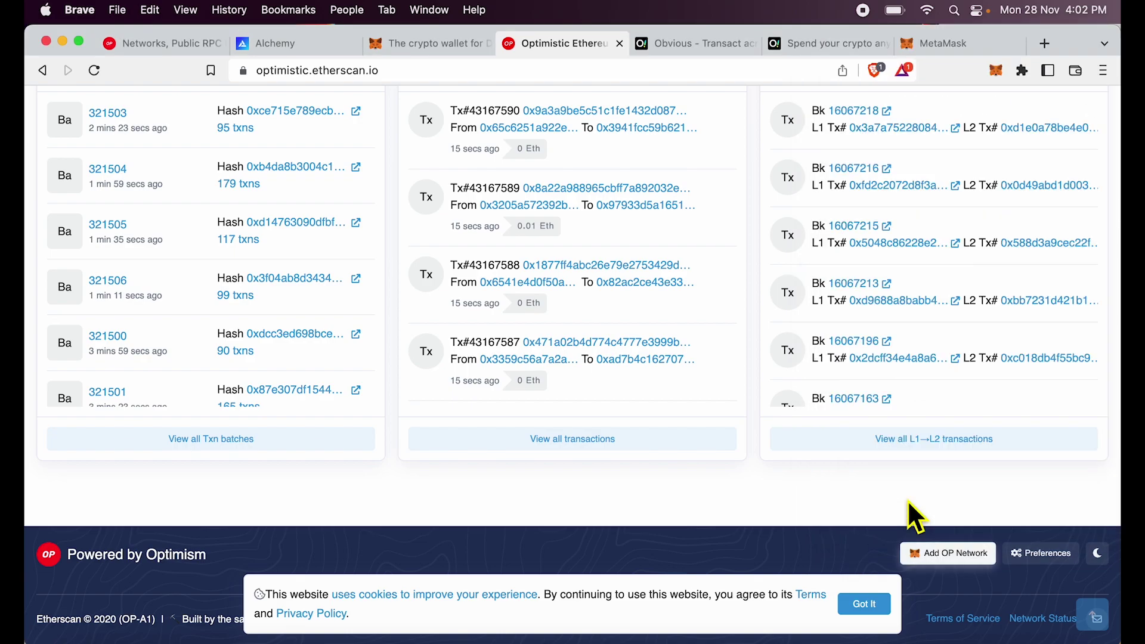
Step: Confirm MetaMask is on Optimistic Ethereum and copy the Private Account address
click(997, 69)
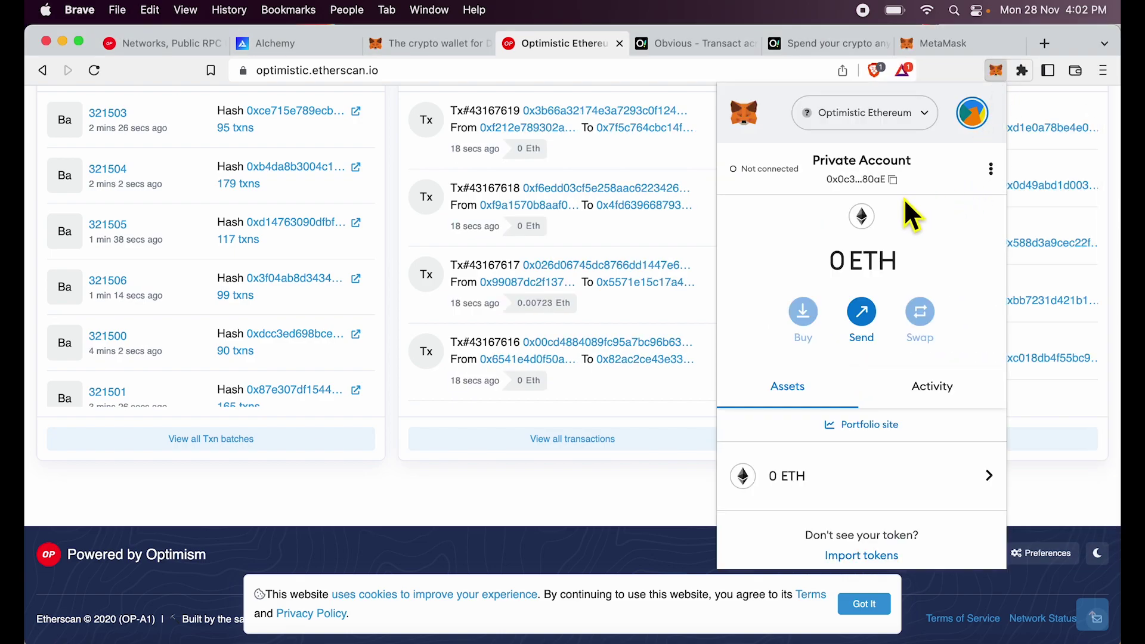
click(900, 115)
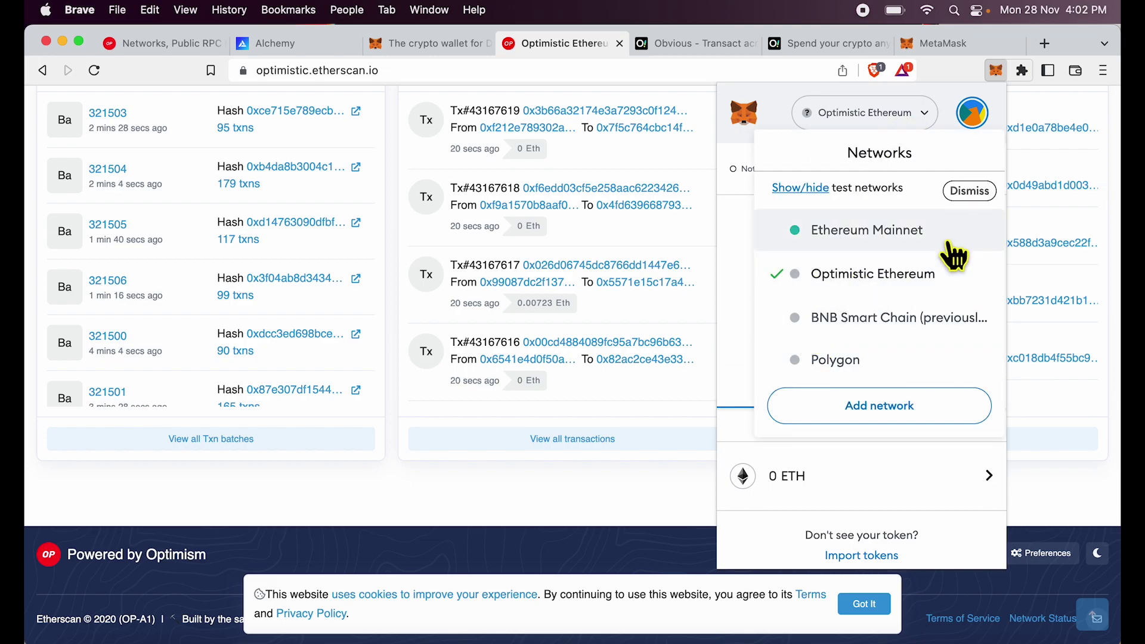
click(884, 123)
click(868, 178)
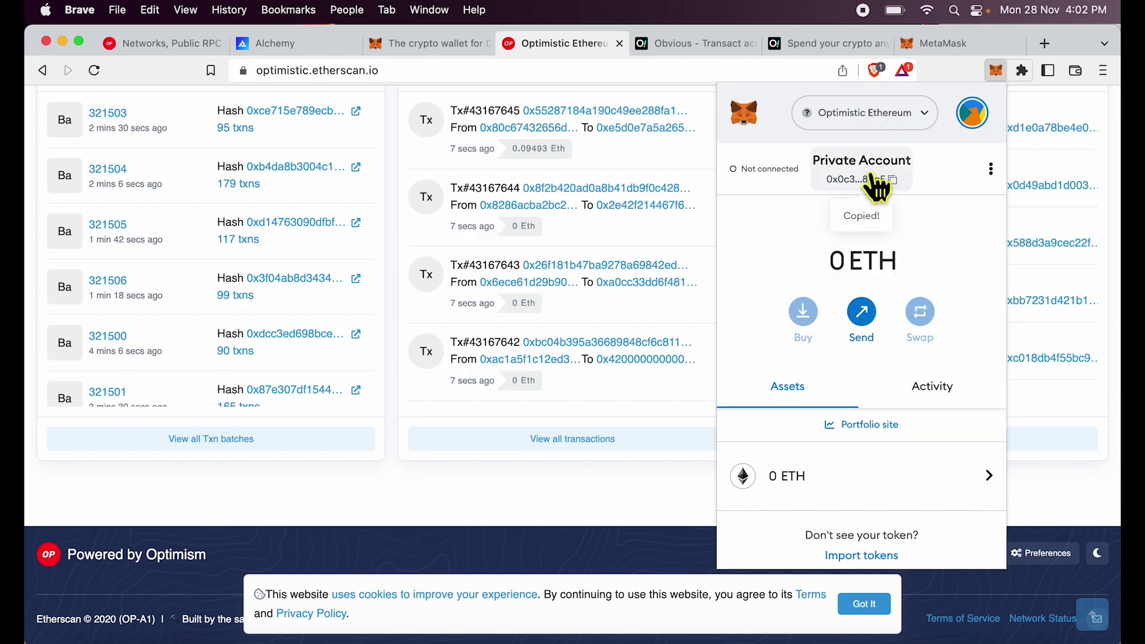
Step: Switch to Account 1, paste its address into the address bar, and show the Obvious site
click(973, 114)
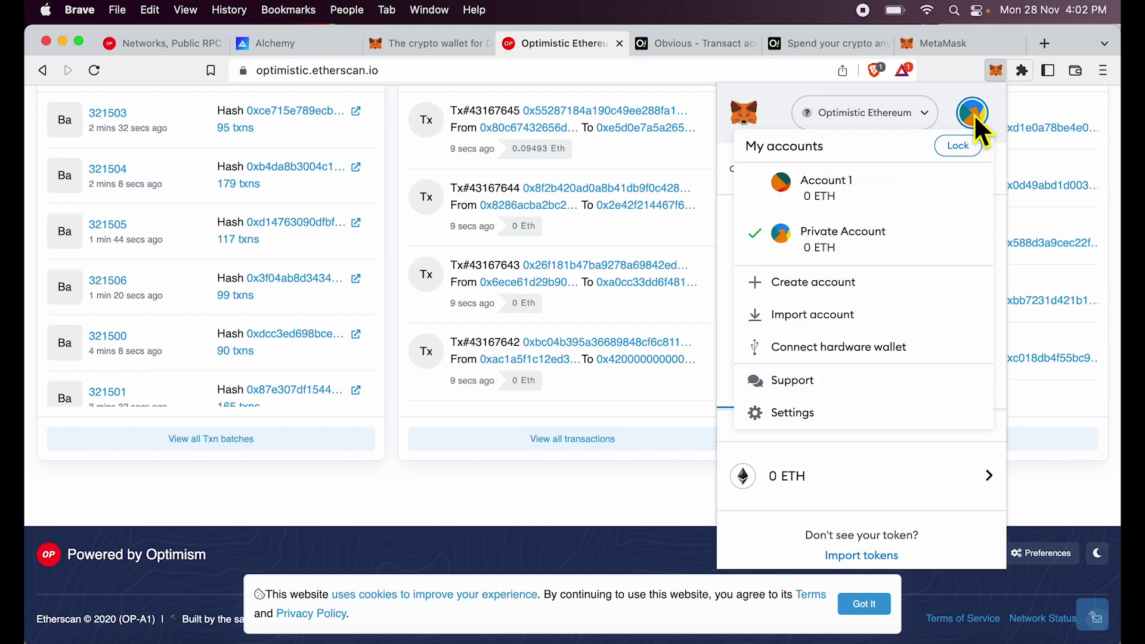
click(850, 185)
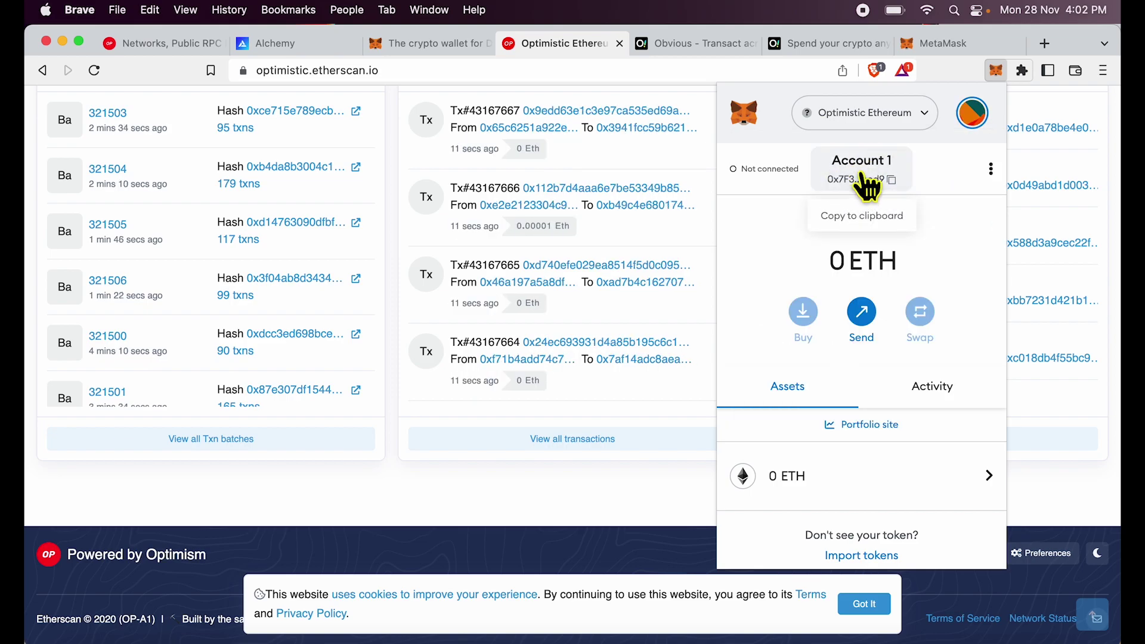
click(854, 171)
click(582, 71)
key(super+v)
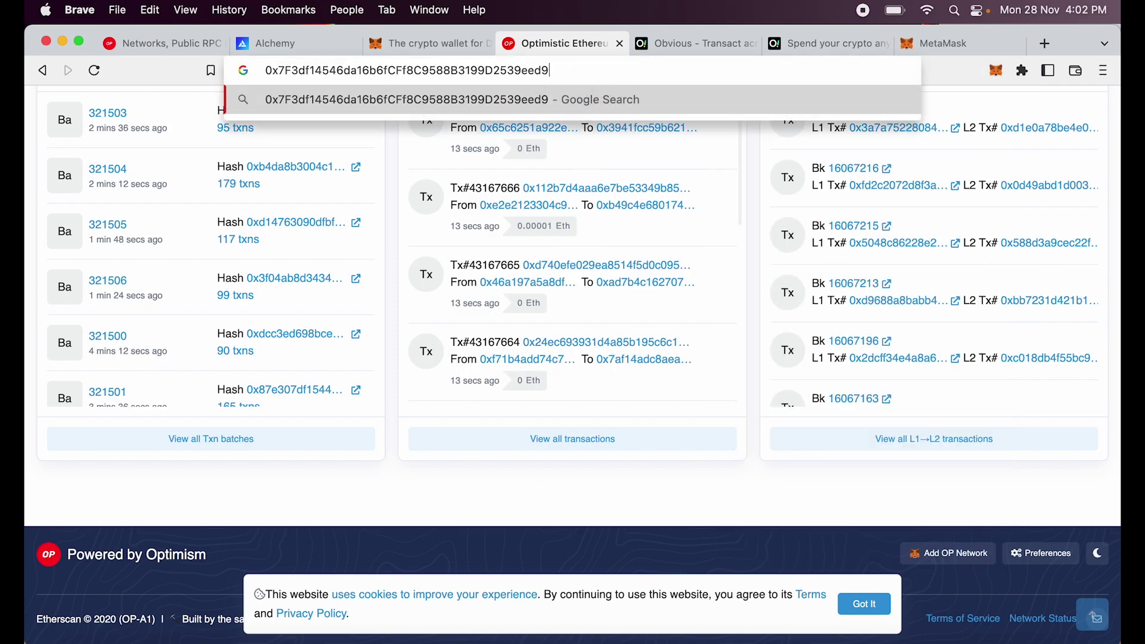
scroll(517, 490, up, 10)
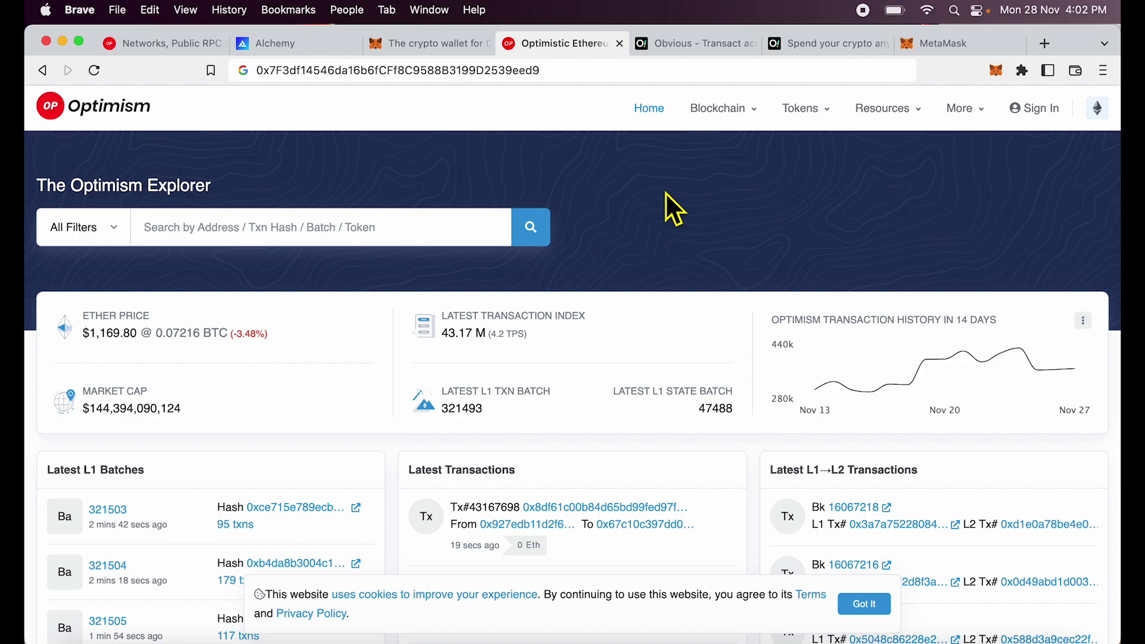
click(707, 42)
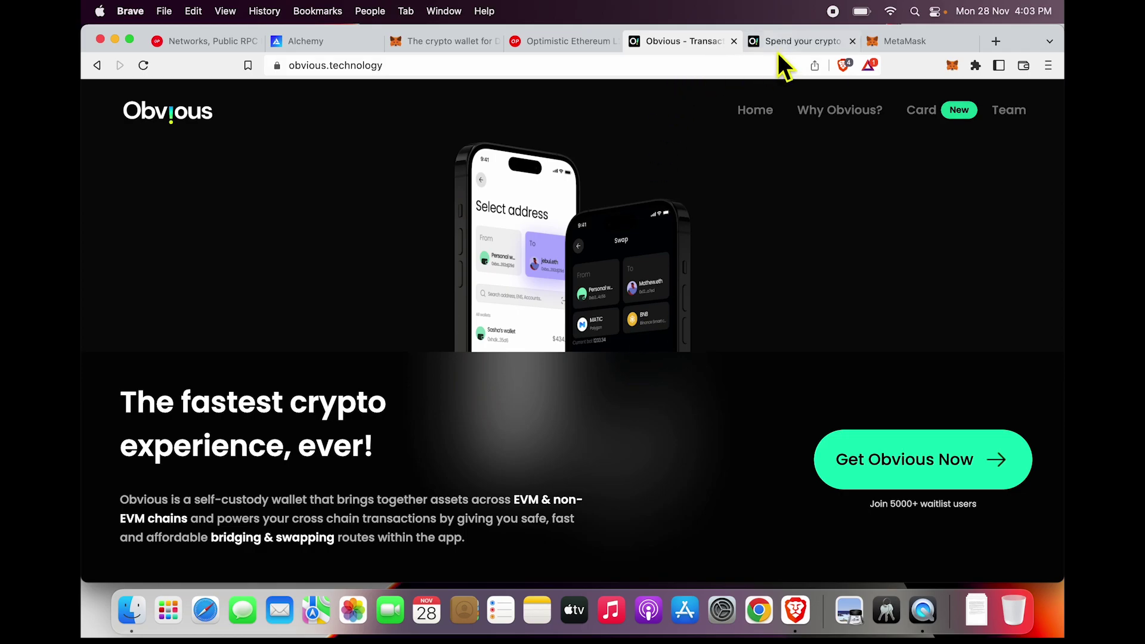
Step: View the Obvious card page 'Spend your crypto anytime, anywhere!' on the Obvious website
click(795, 47)
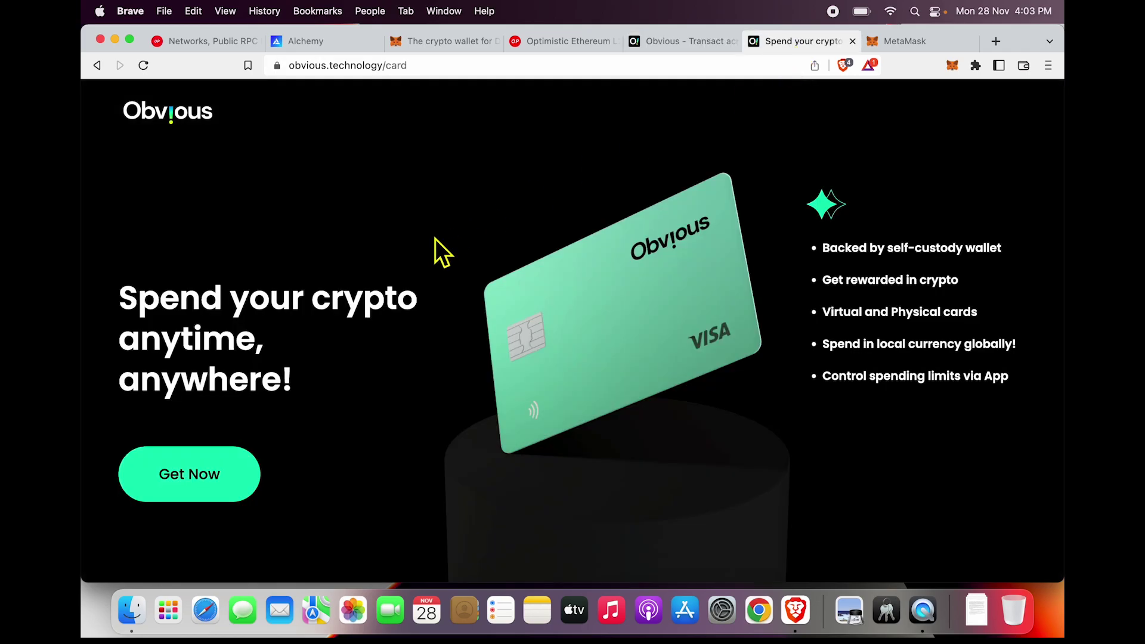